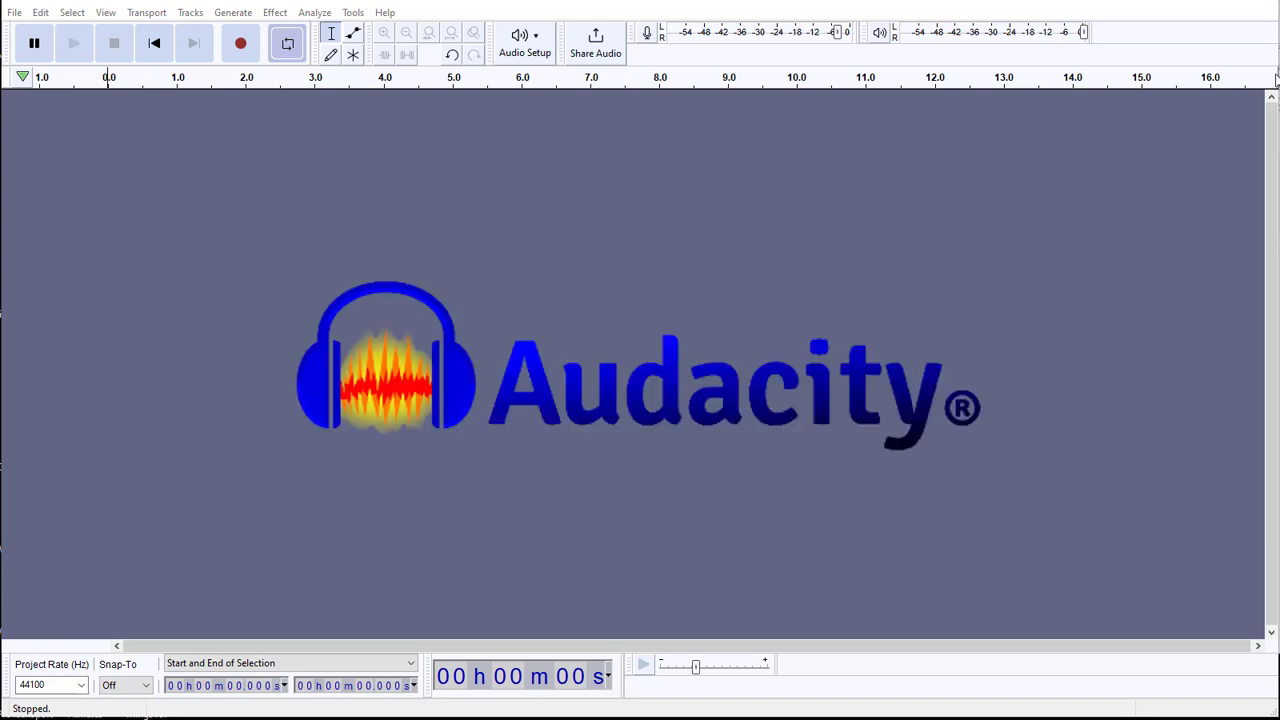
Step: Look through the audio device setup choices and close them without changes
click(537, 51)
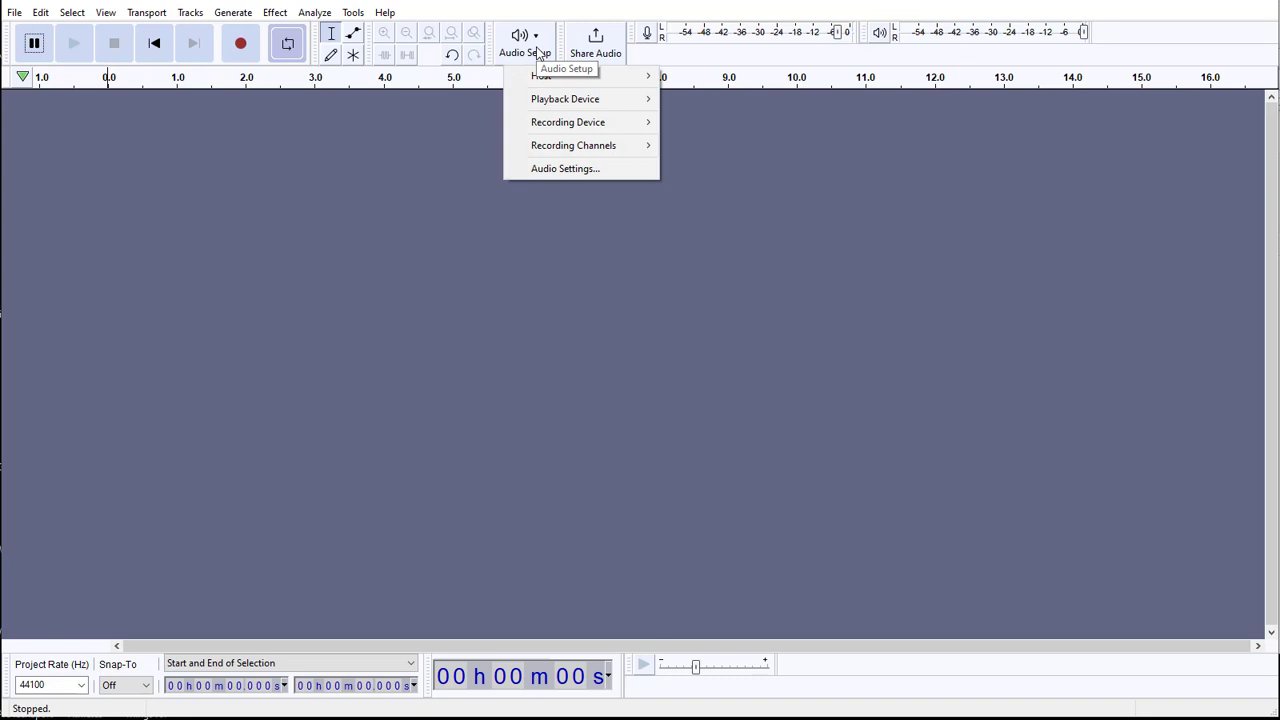
mouse_move(577, 100)
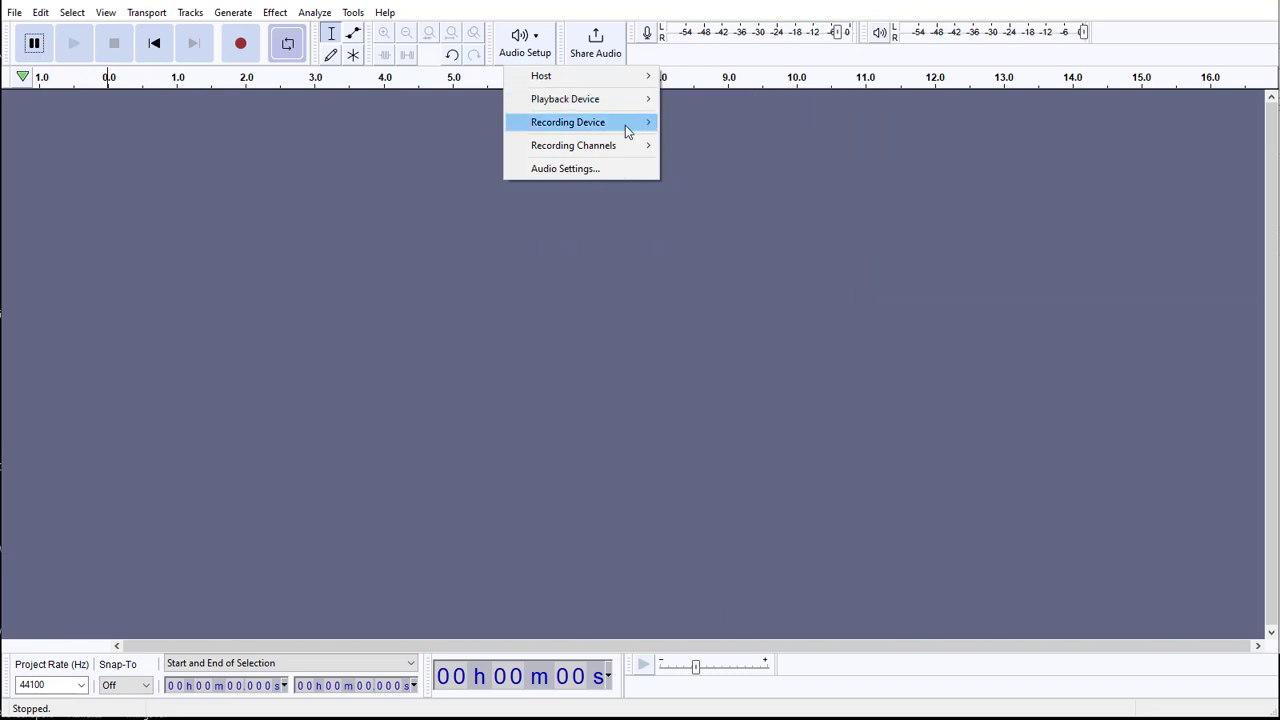
mouse_move(625, 128)
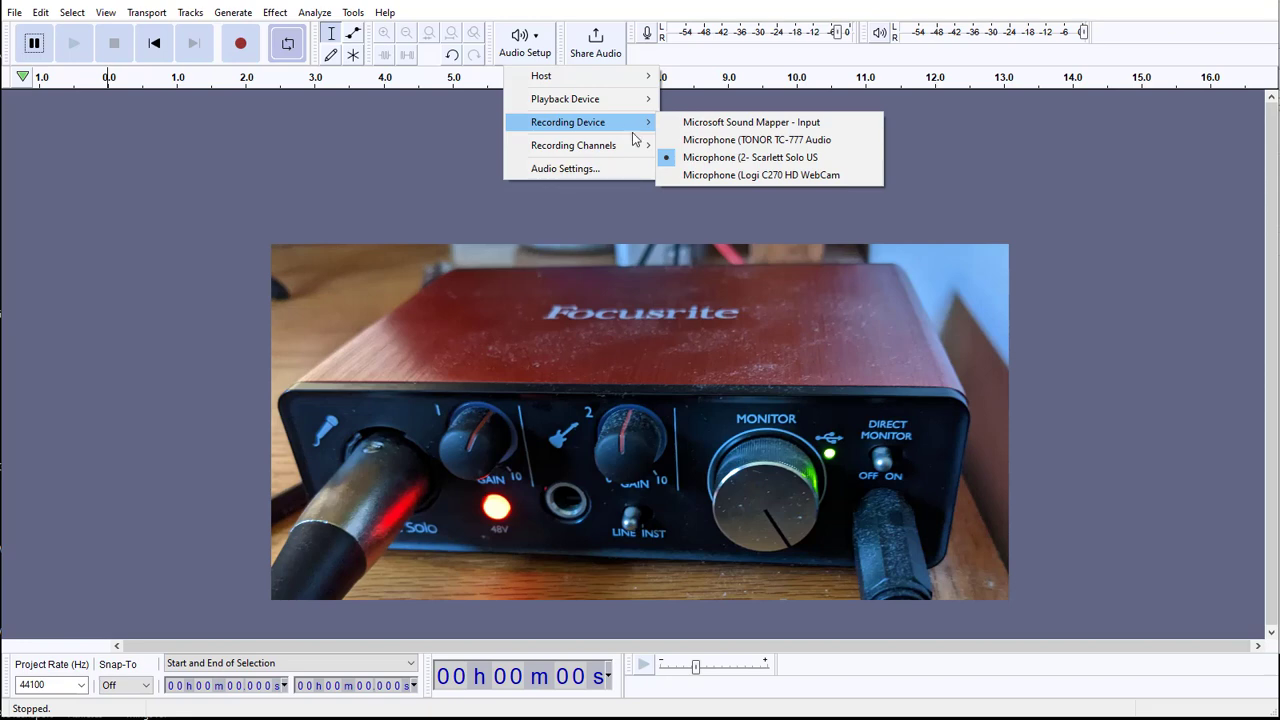
click(377, 182)
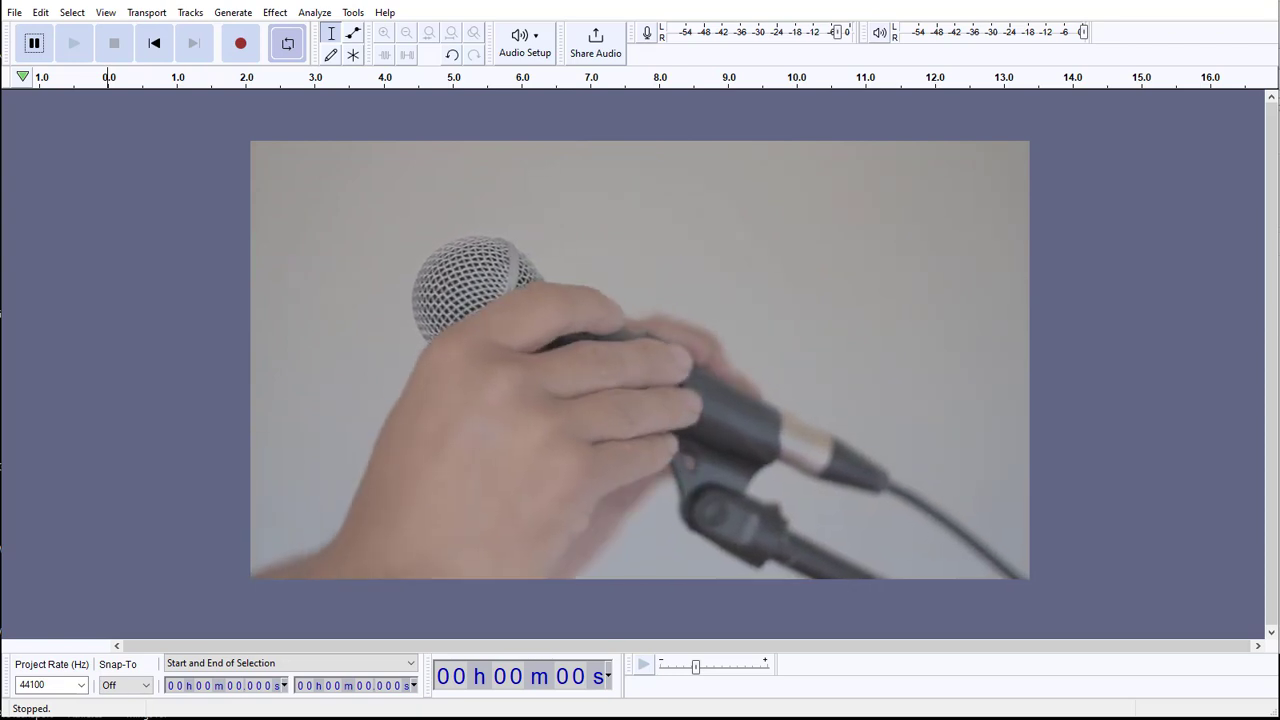
Step: Drag the boogie-funk-disco file from the Boogie folder into Audacity as a stereo track
key(alt+Tab)
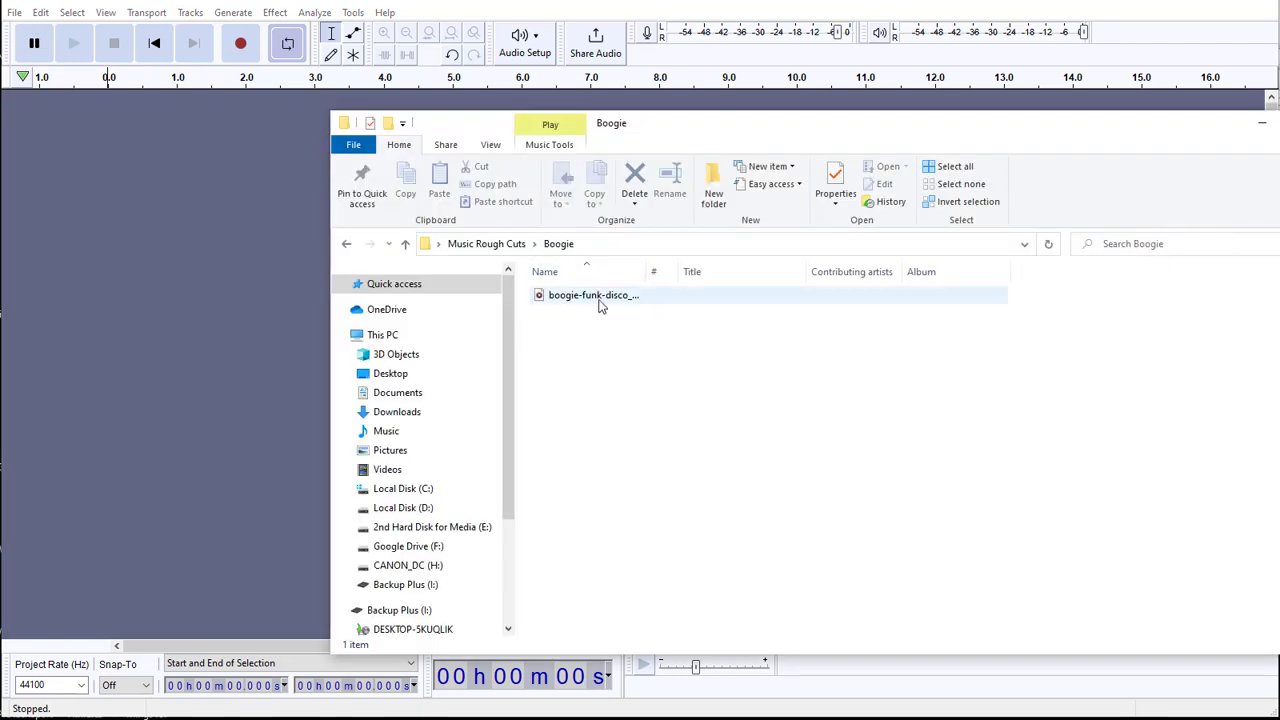
drag(600, 306, 190, 239)
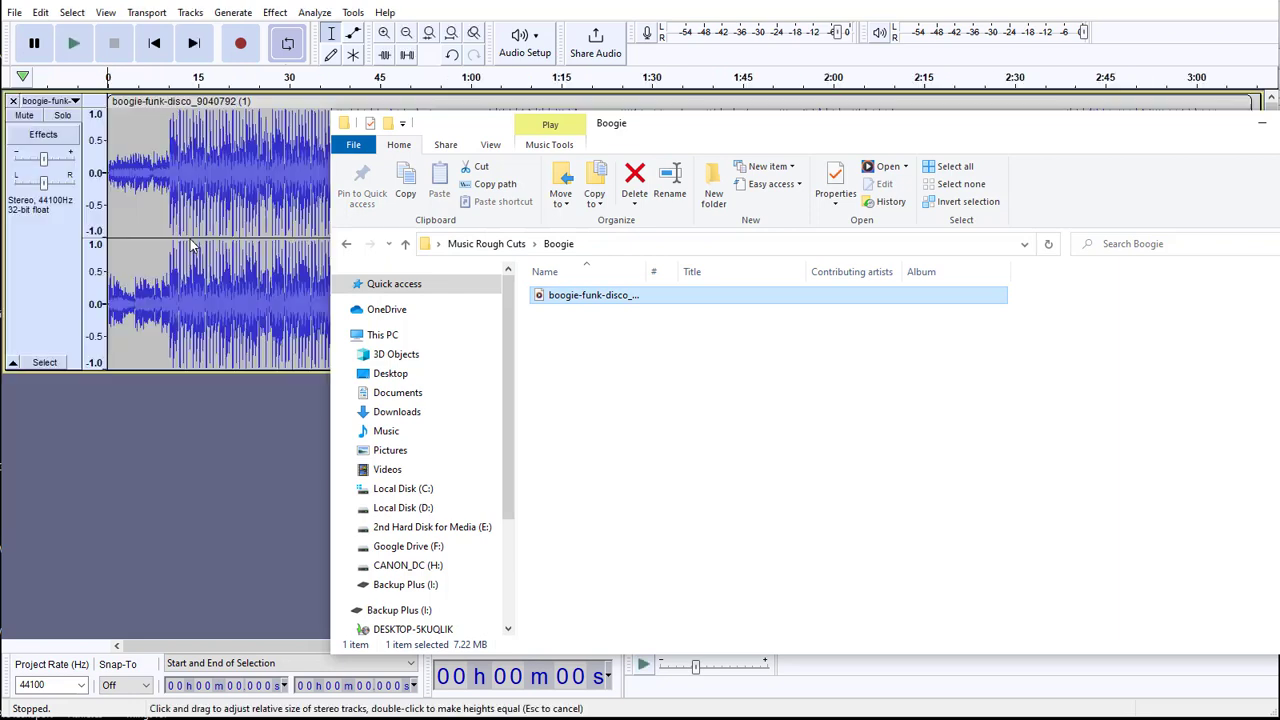
click(128, 478)
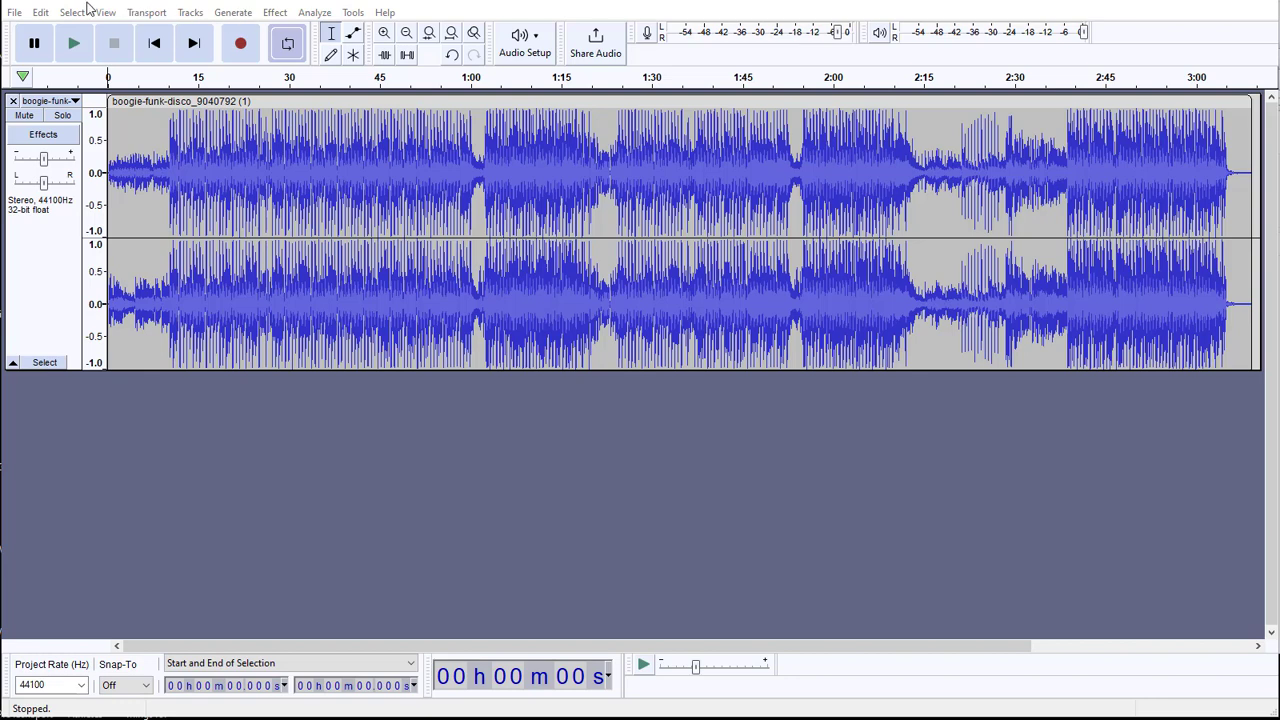
Step: In Devices preferences, set Recording Channels to 1 (Mono), keeping latency compensation at -130 ms
click(15, 14)
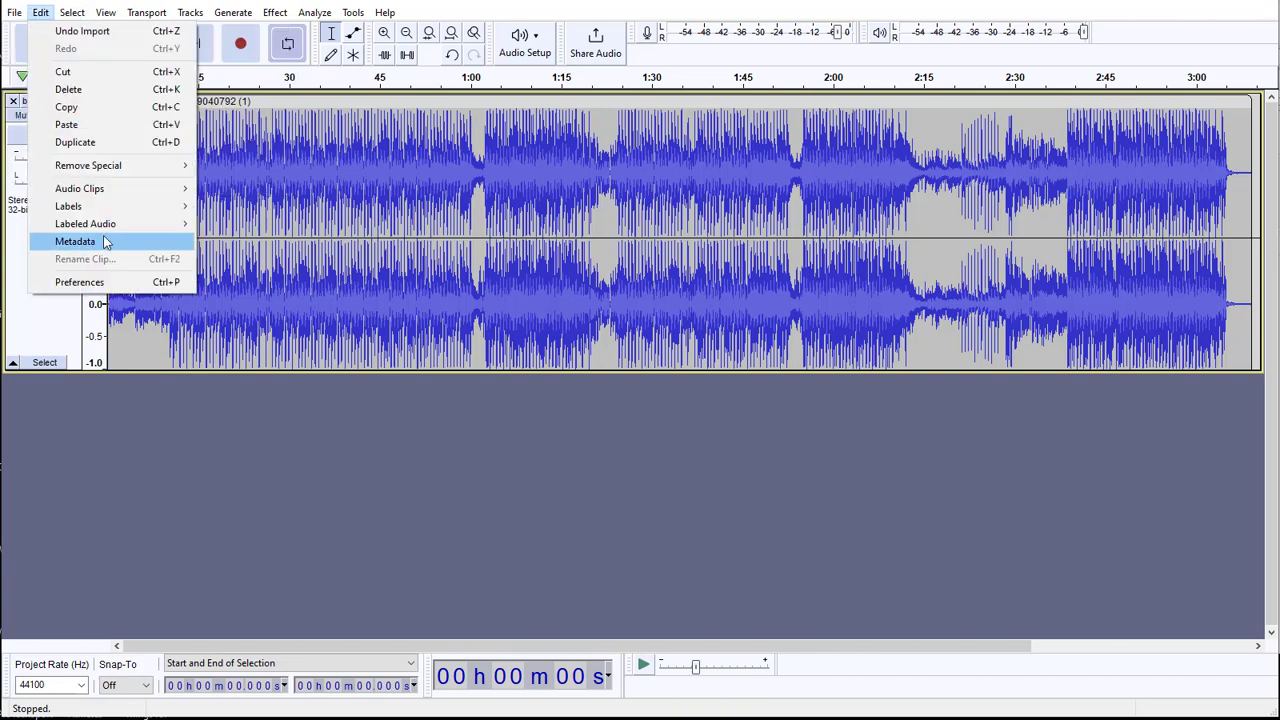
click(90, 283)
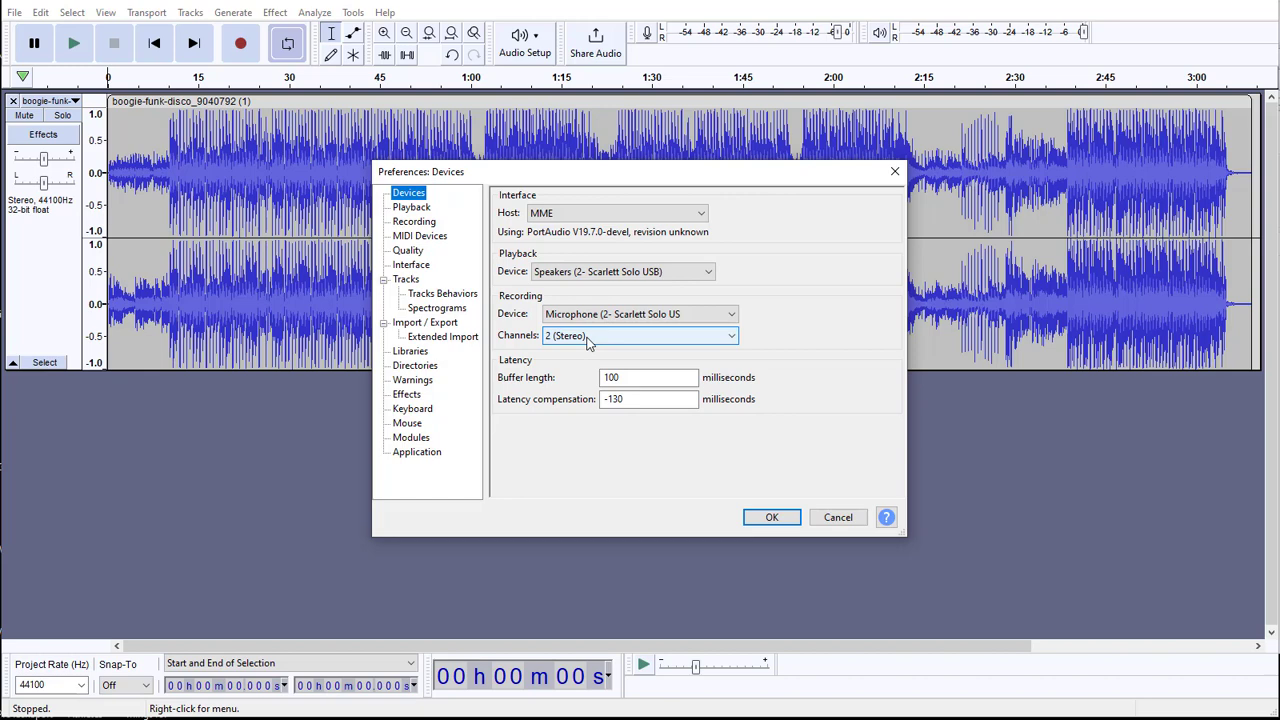
click(589, 338)
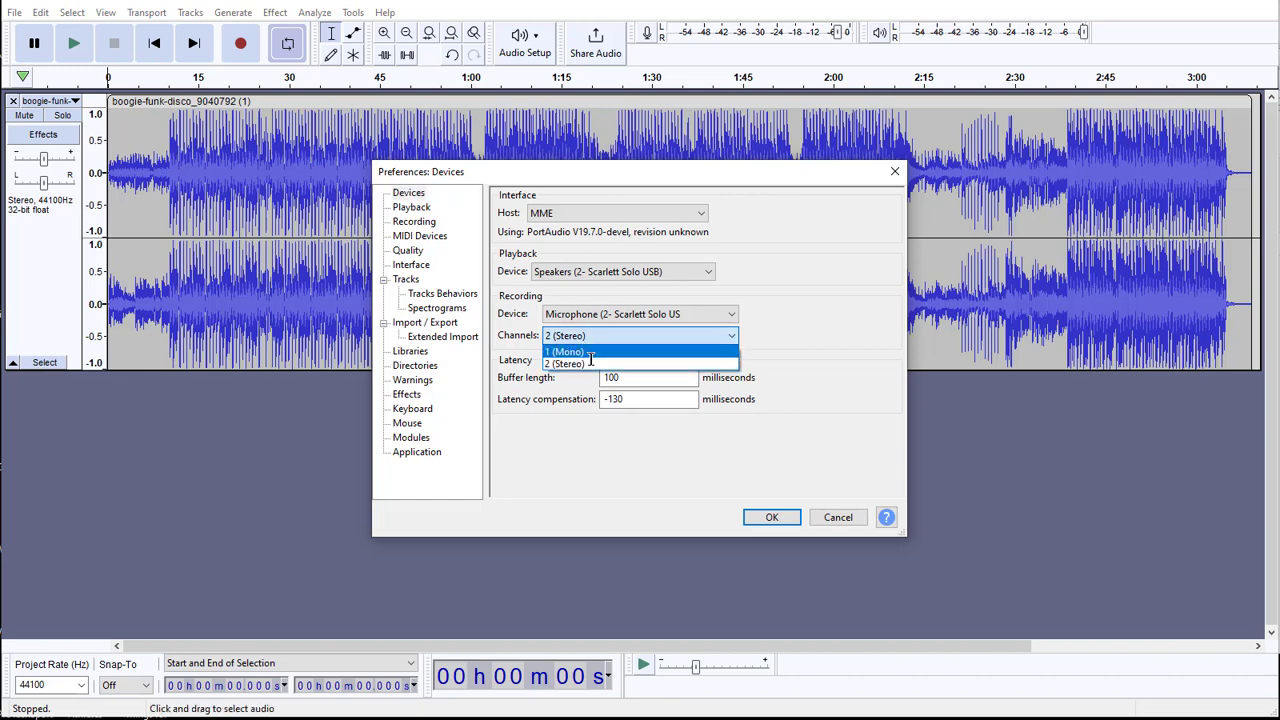
click(585, 353)
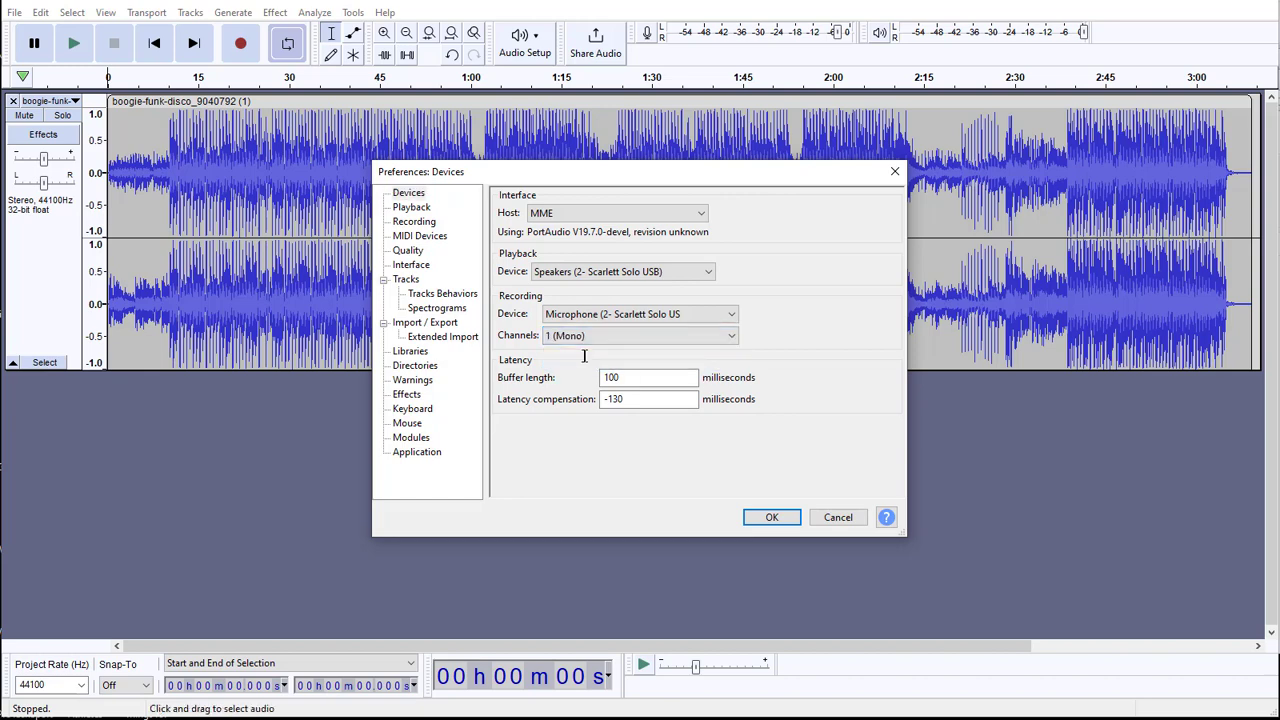
click(768, 517)
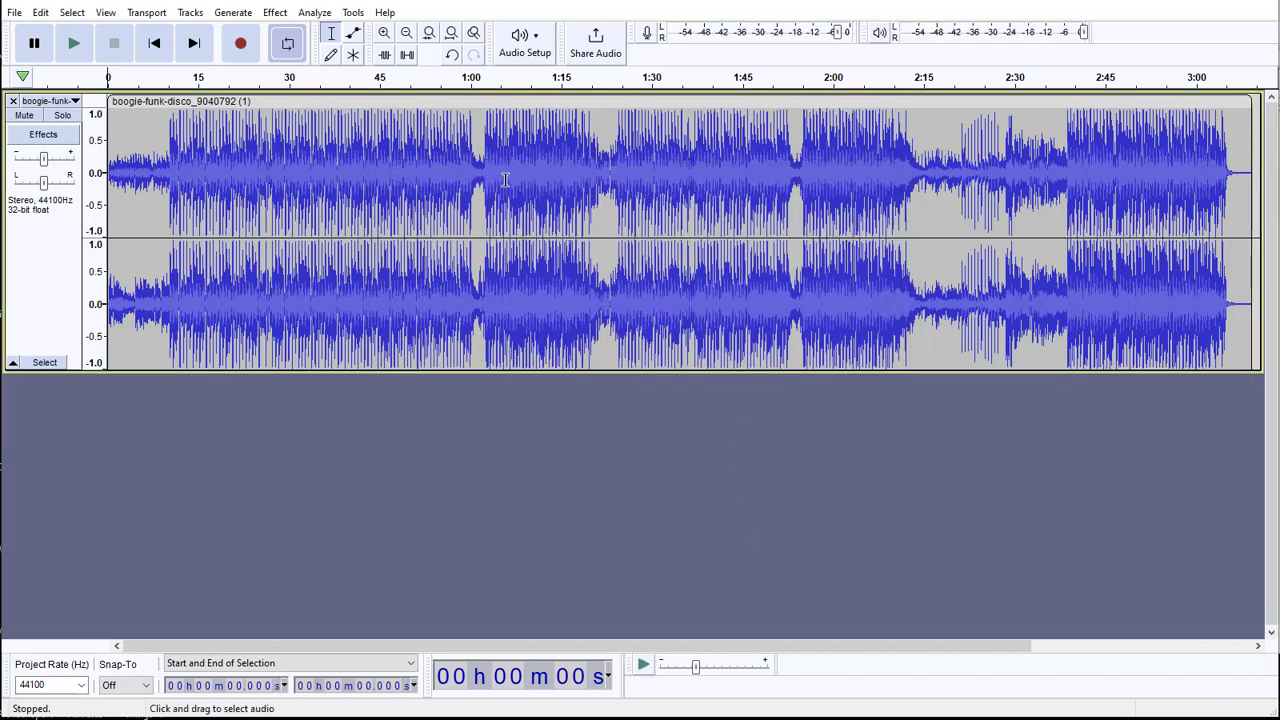
Step: Add an empty mono track, Audio 1, via Tracks > Add New > Mono Track
click(190, 12)
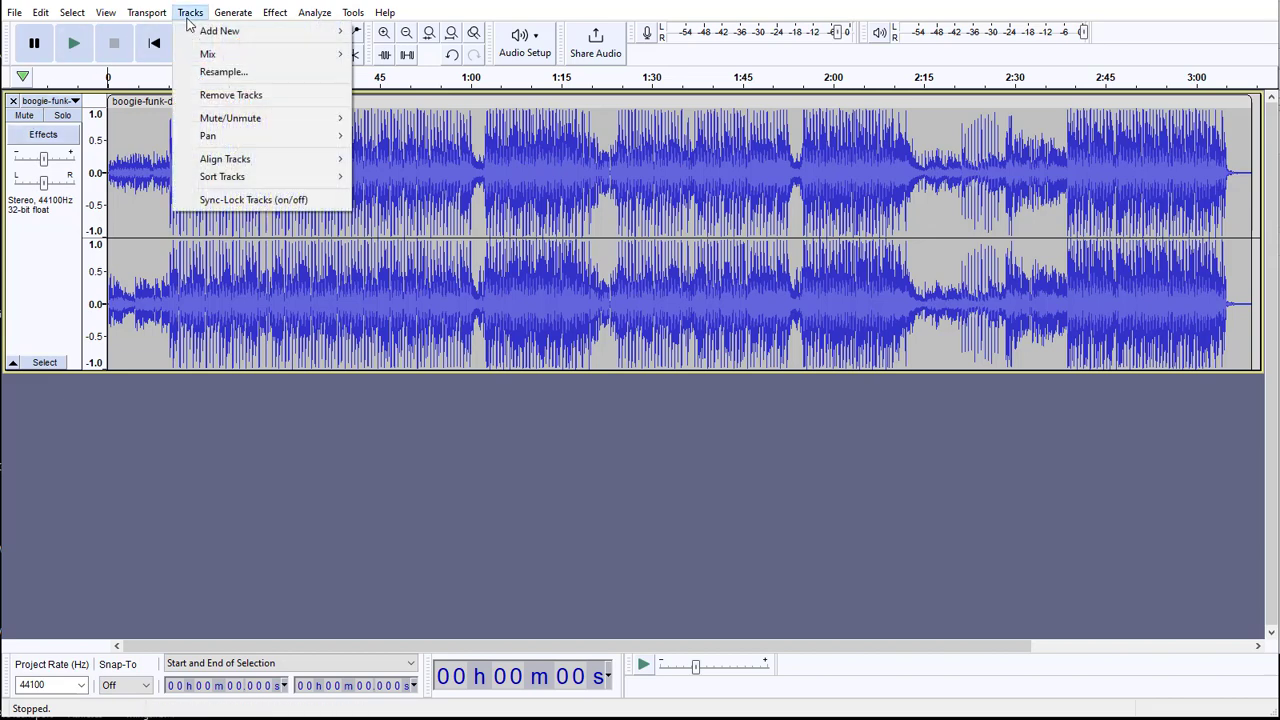
mouse_move(203, 33)
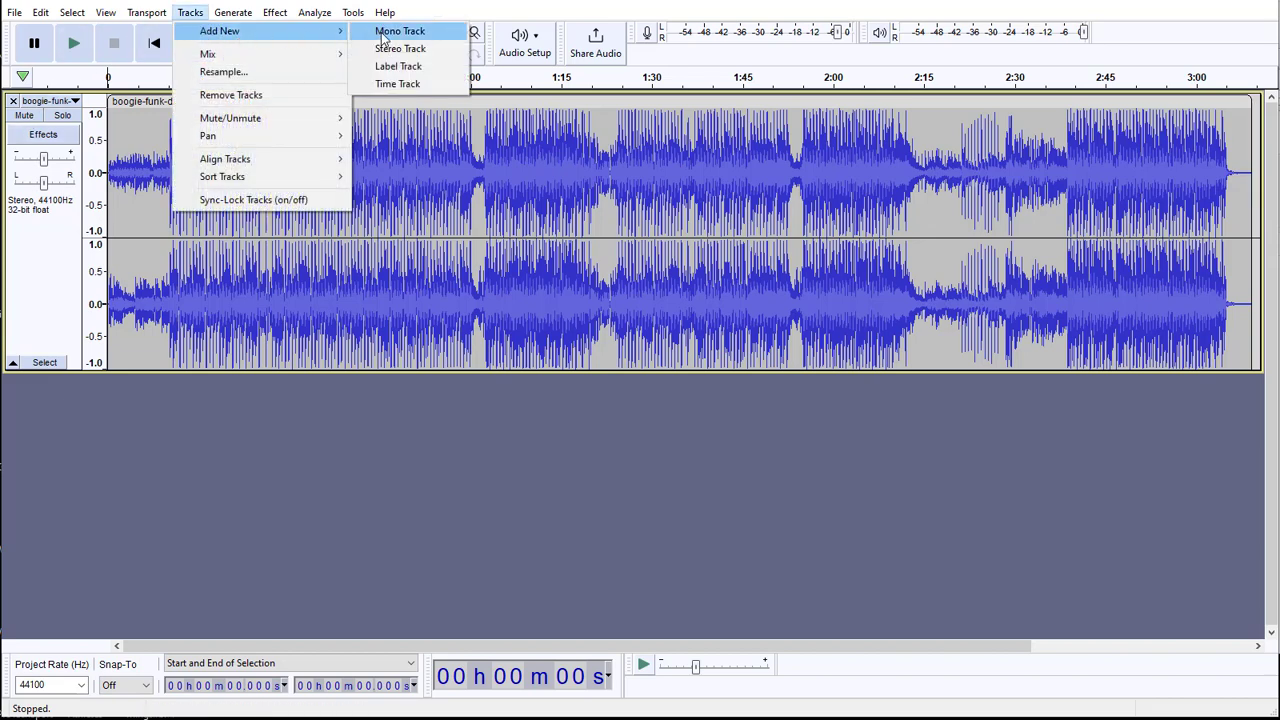
click(384, 32)
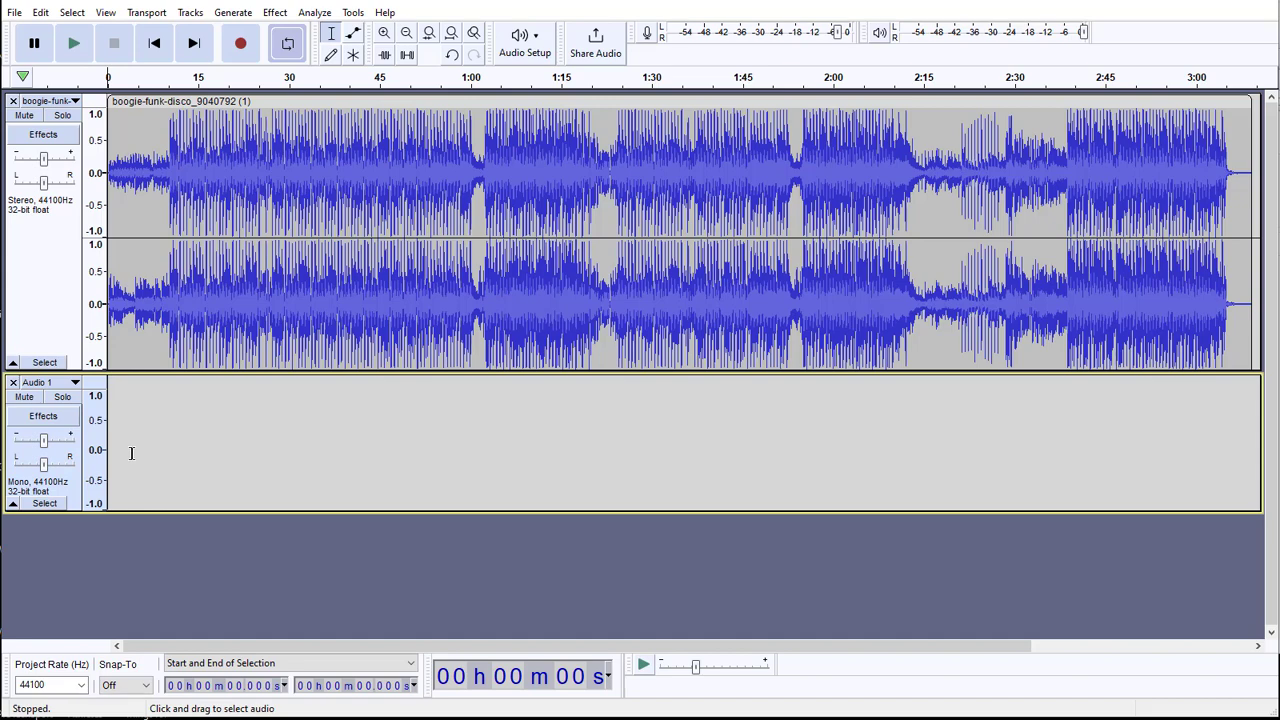
Step: Zoom the timeline with Ctrl+2 and record a roughly 21-second mono take into Audio 1
key(ctrl+2)
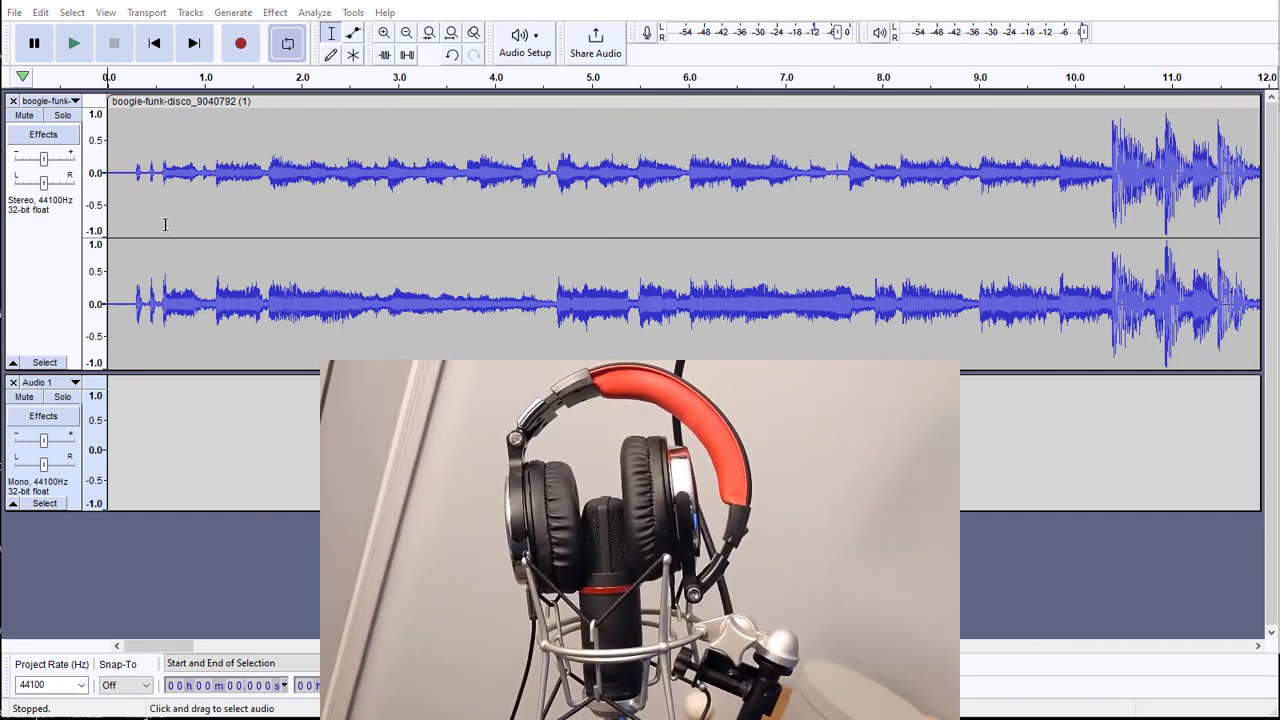
click(240, 44)
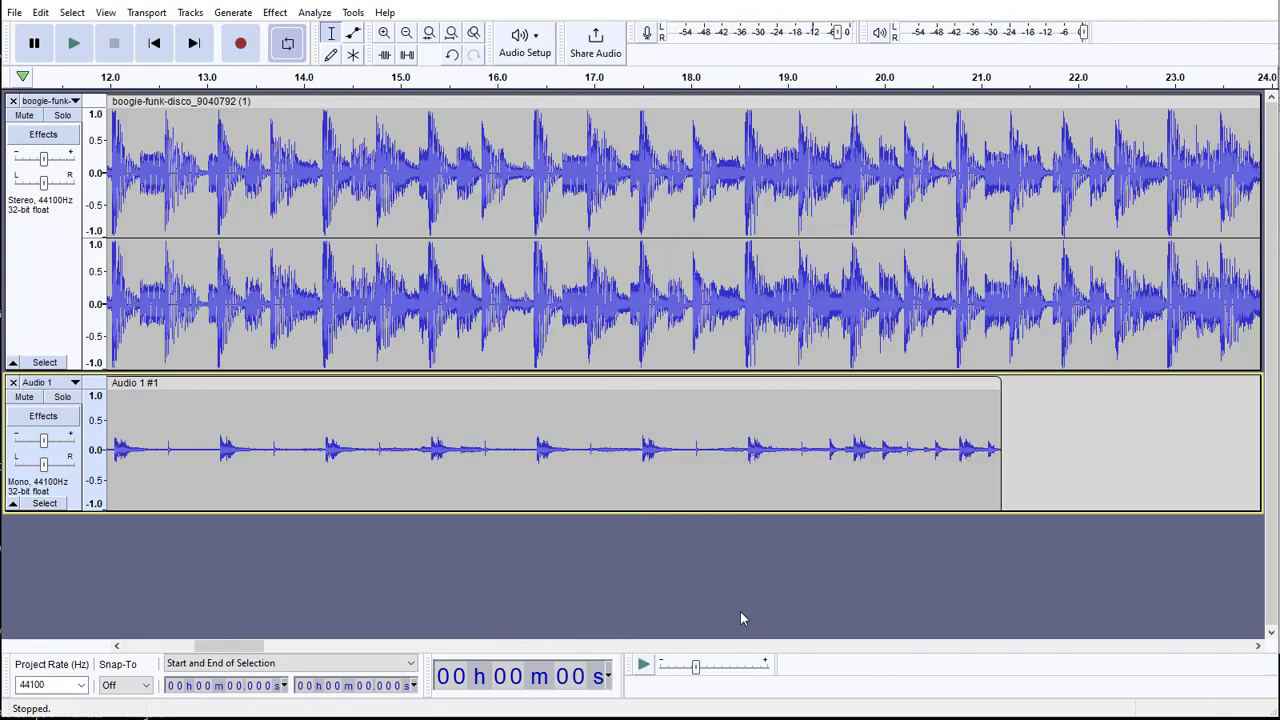
drag(233, 653, 140, 652)
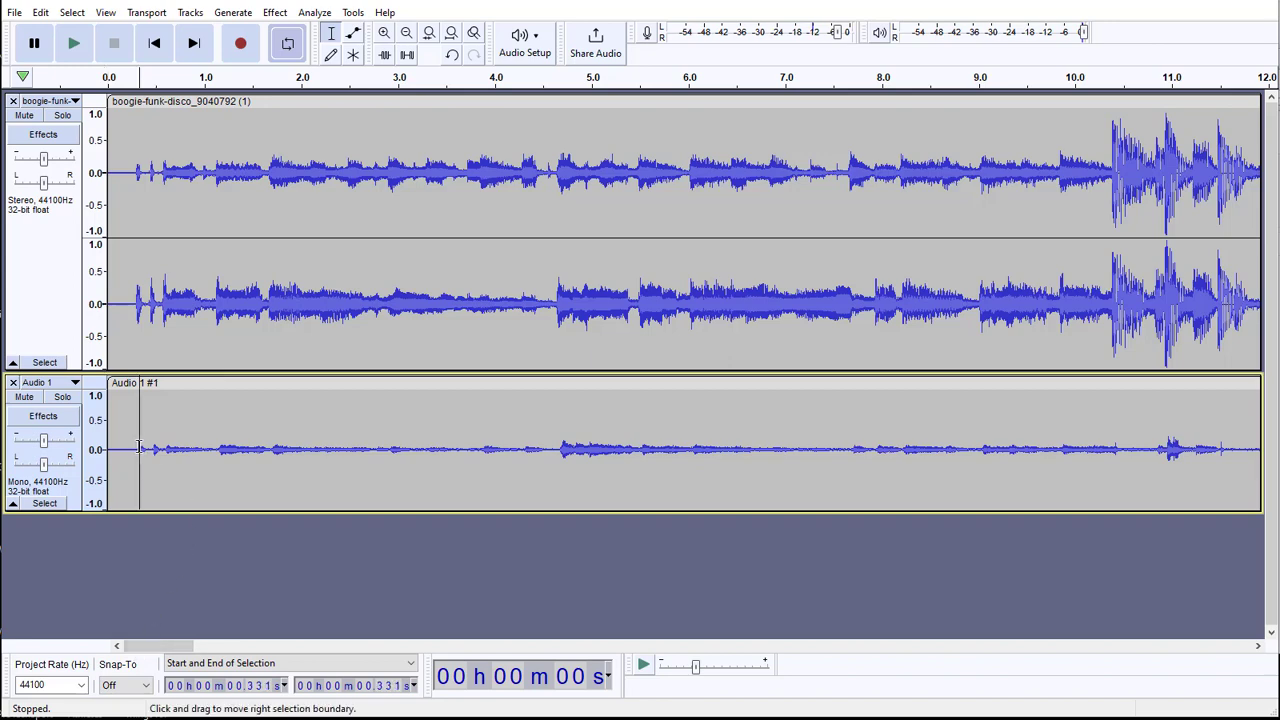
Step: Set the time display to hh:mm:ss + milliseconds and drag the Audio 1 track taller
click(134, 298)
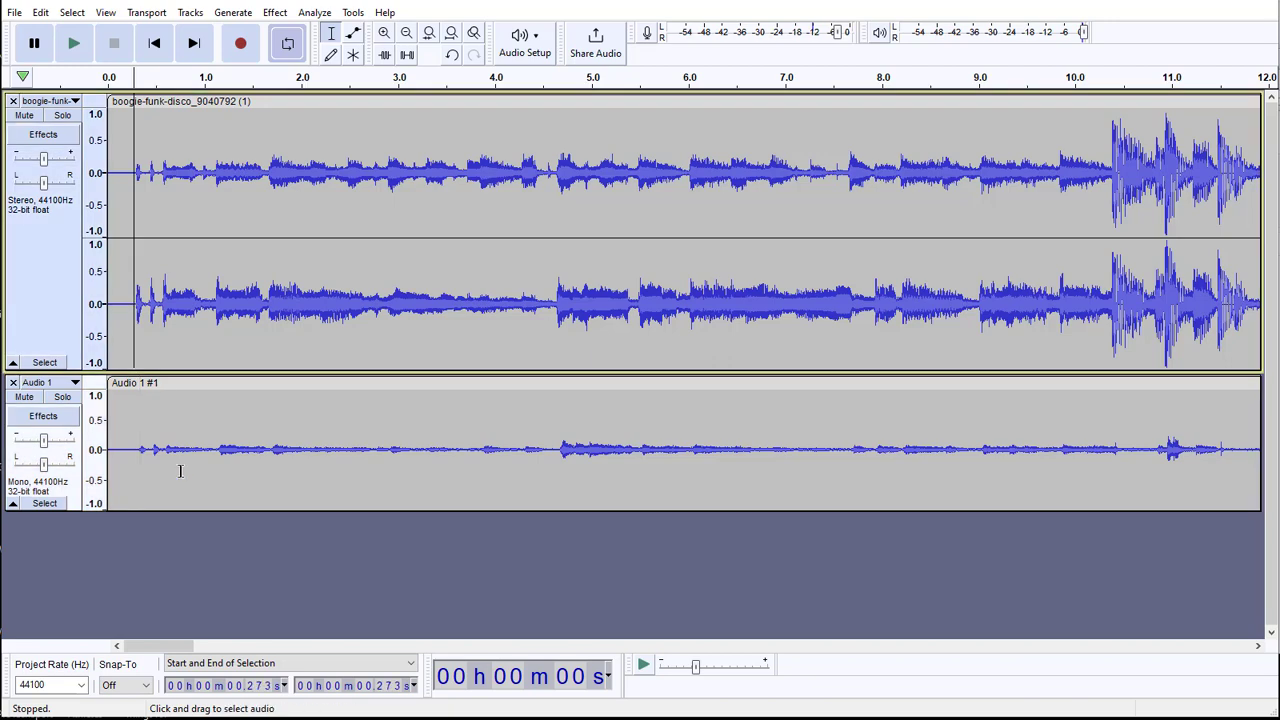
click(608, 678)
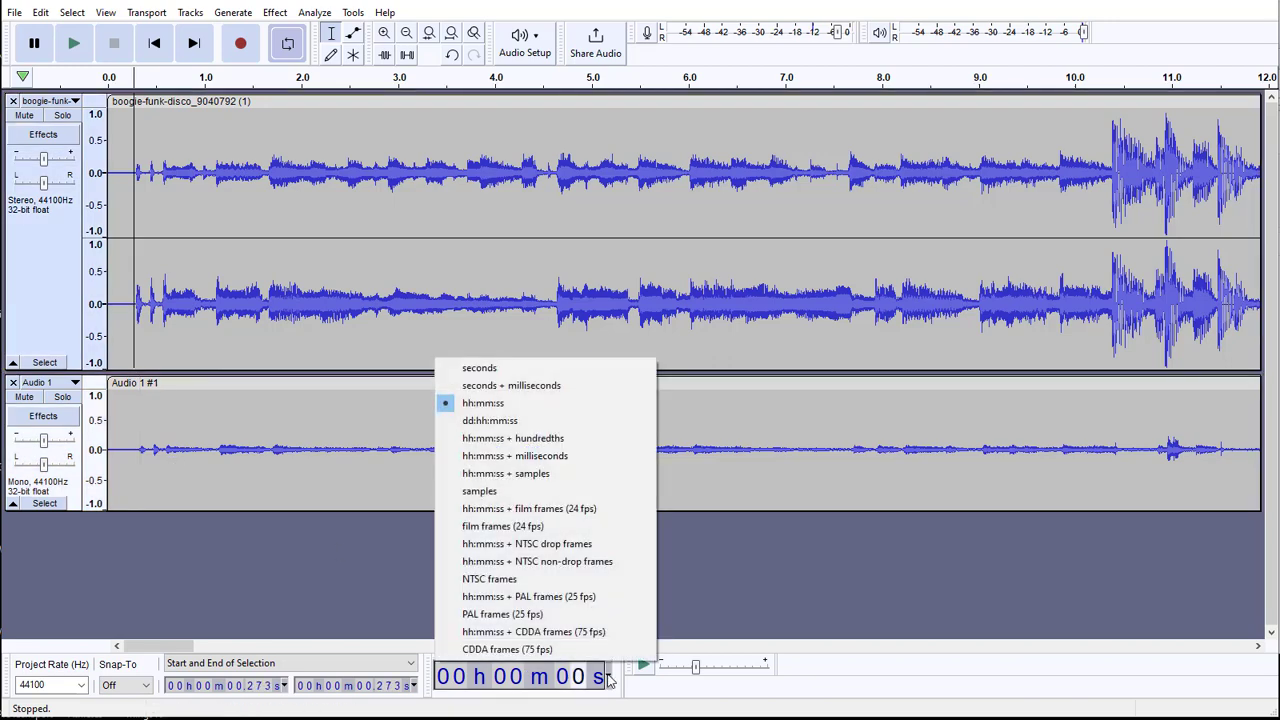
click(565, 458)
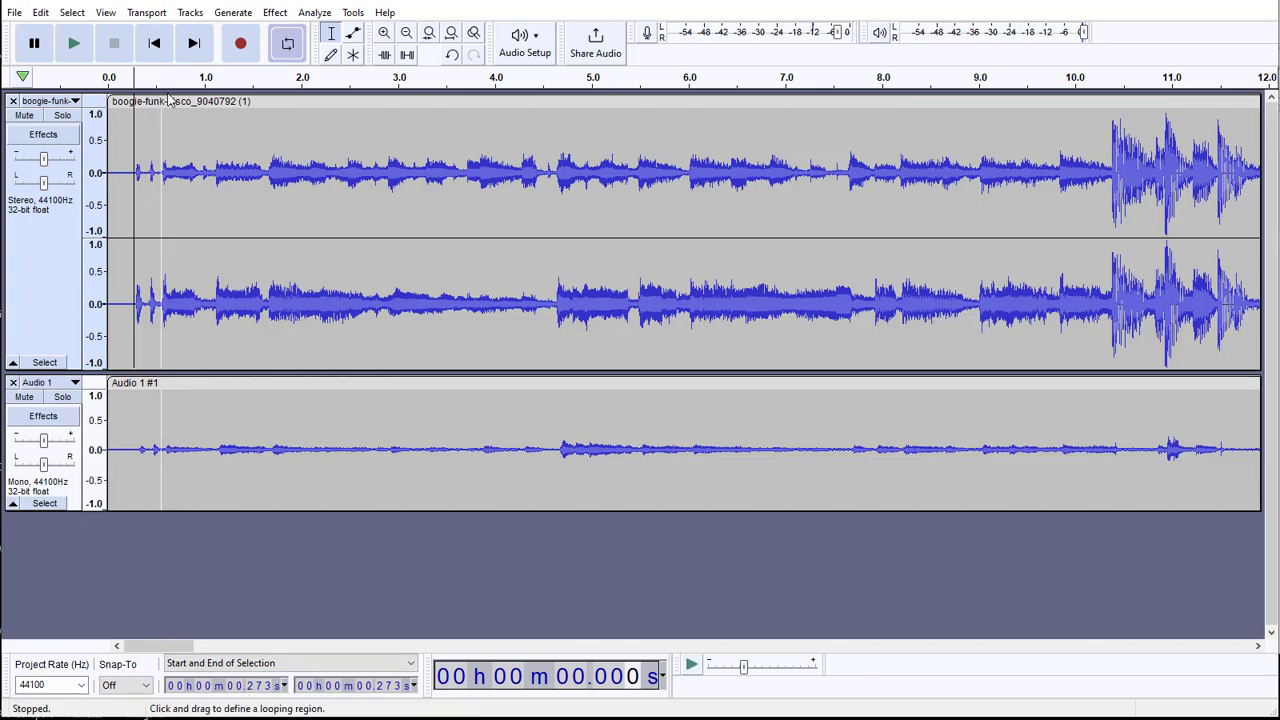
drag(172, 511, 206, 652)
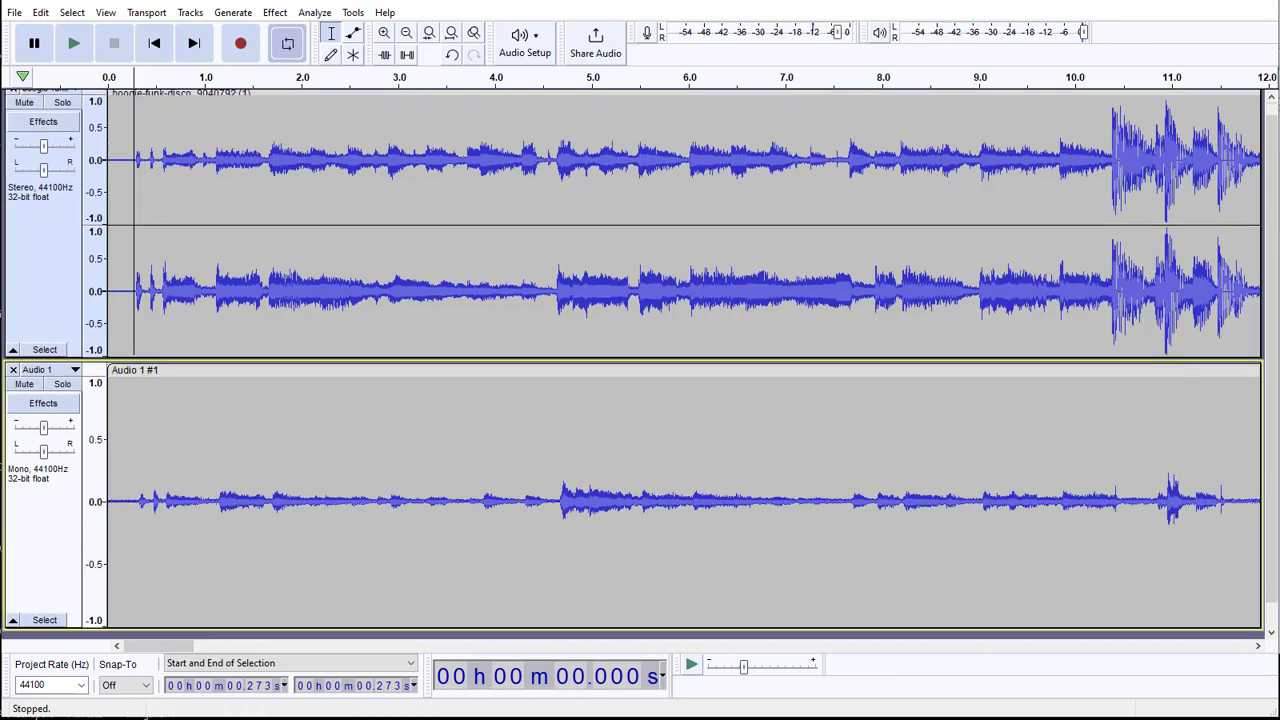
Step: Zoom in three times and select the 0.301–0.334 s offset across both tracks
click(386, 33)
click(386, 33)
click(386, 33)
click(386, 33)
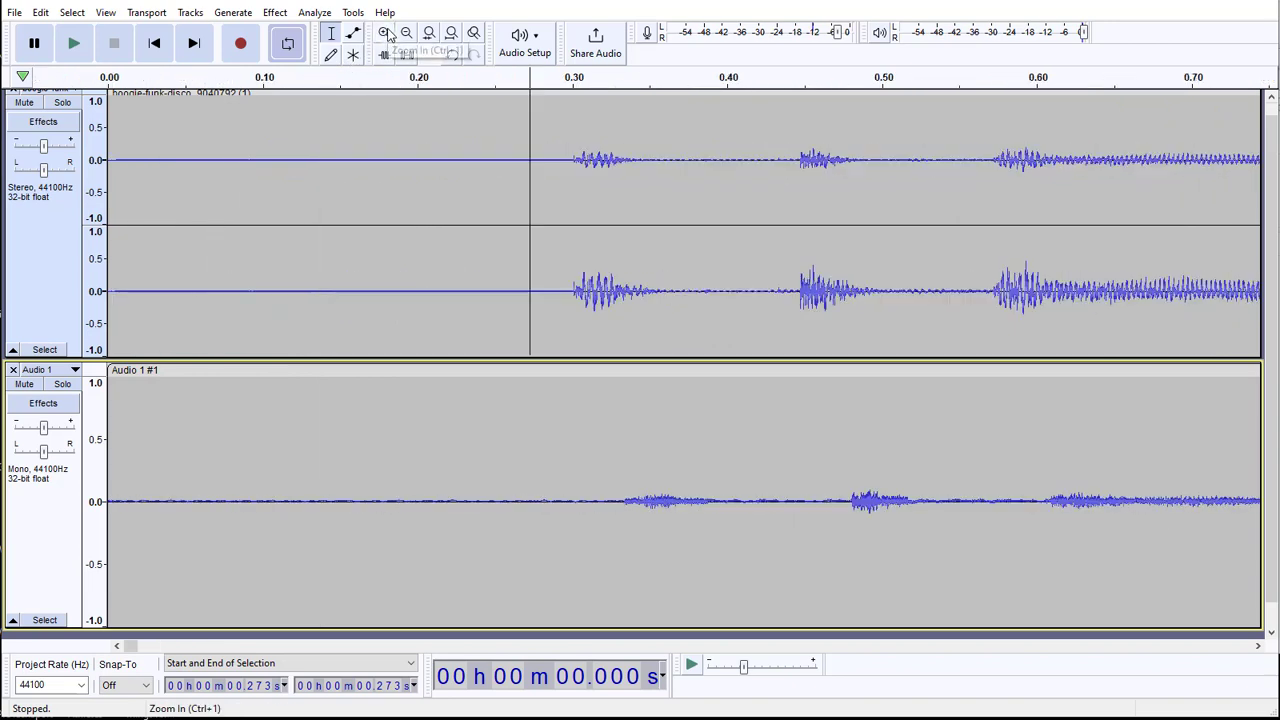
click(386, 33)
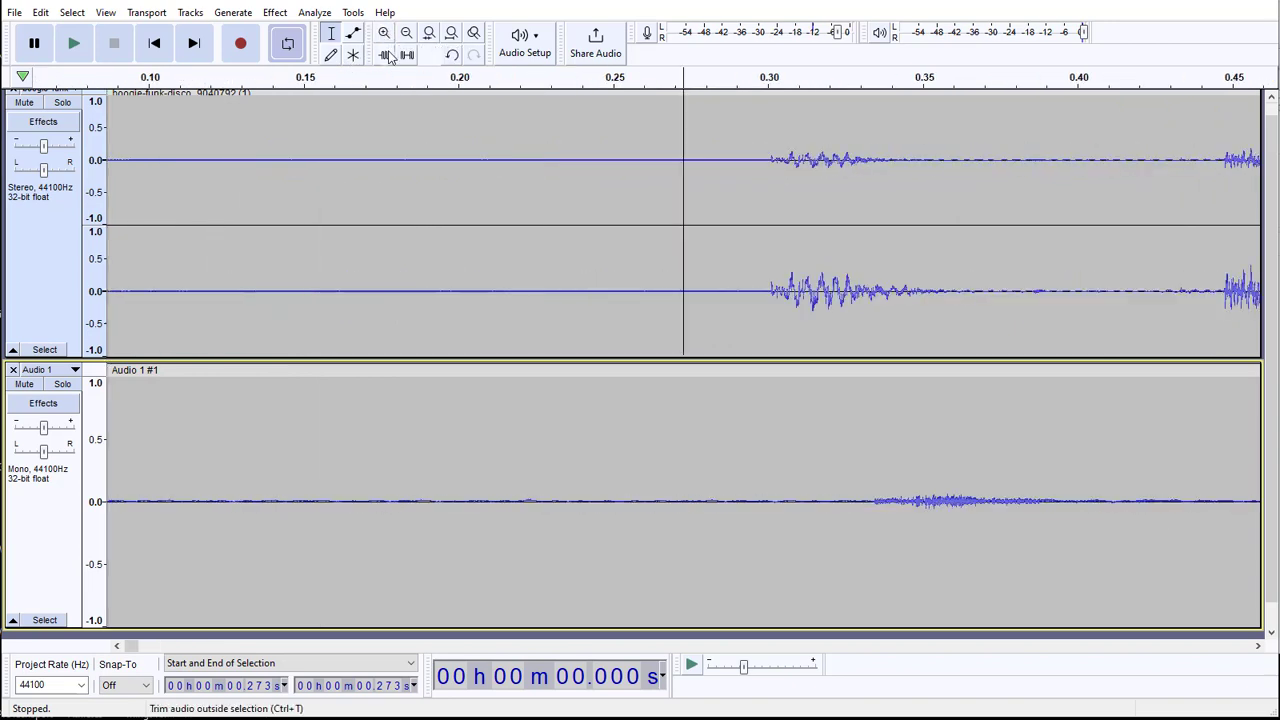
click(874, 503)
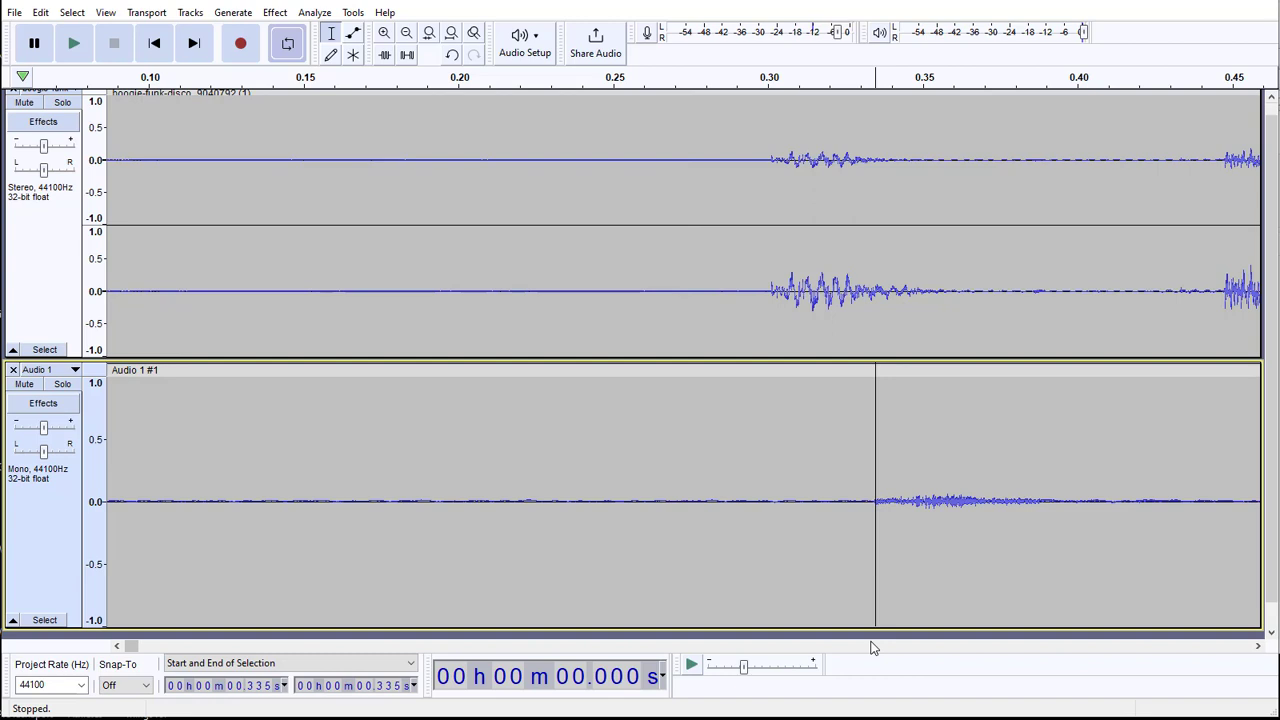
click(769, 291)
drag(770, 291, 872, 563)
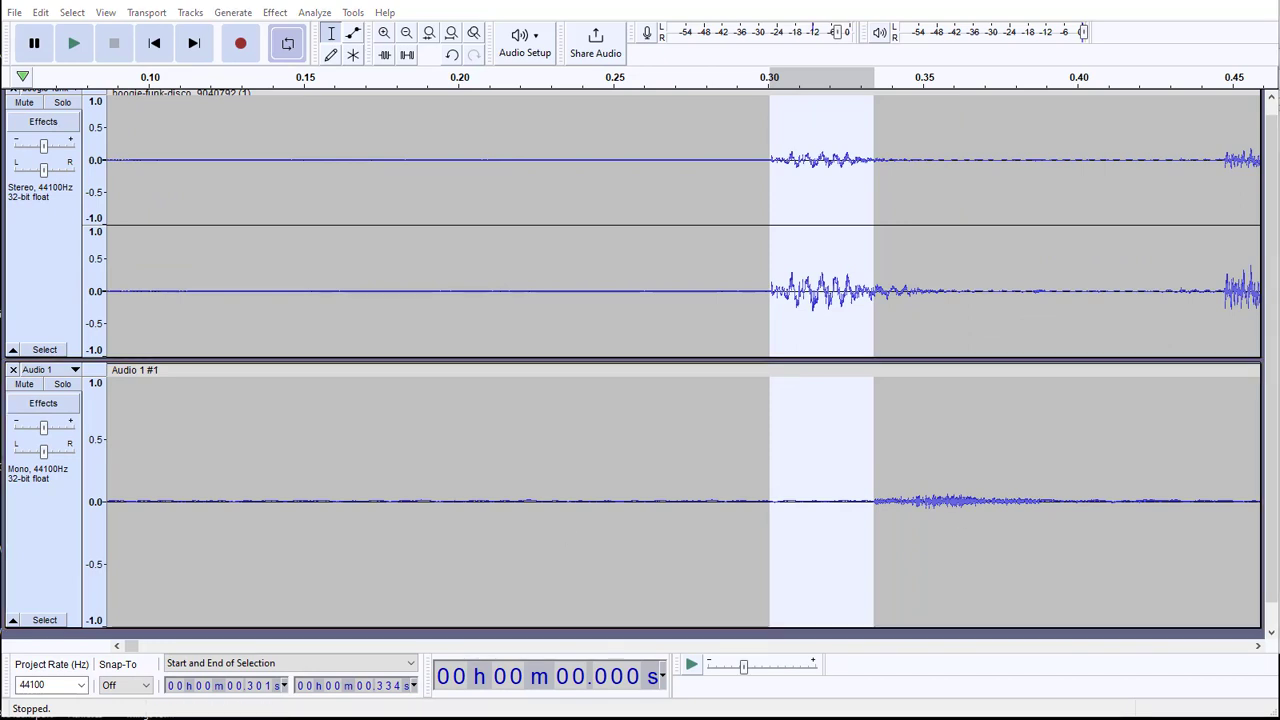
Step: Change the Devices latency compensation from -130 to -163 milliseconds and confirm
click(15, 13)
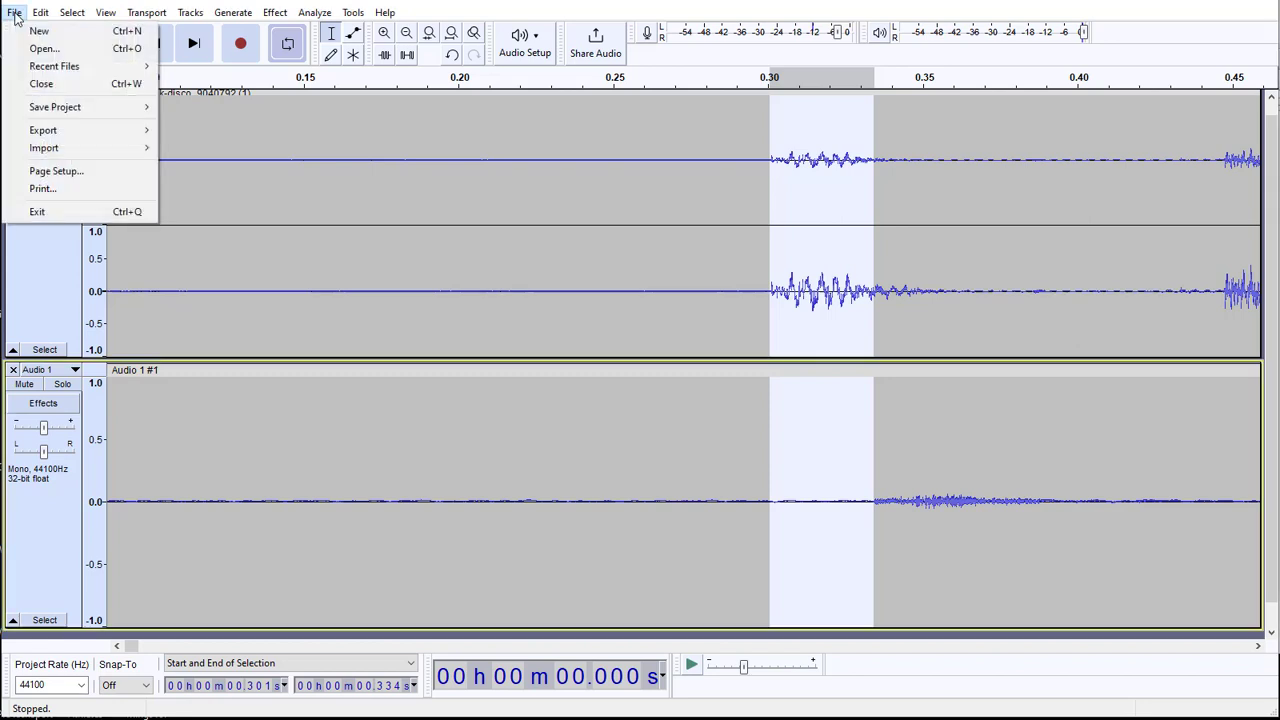
mouse_move(40, 13)
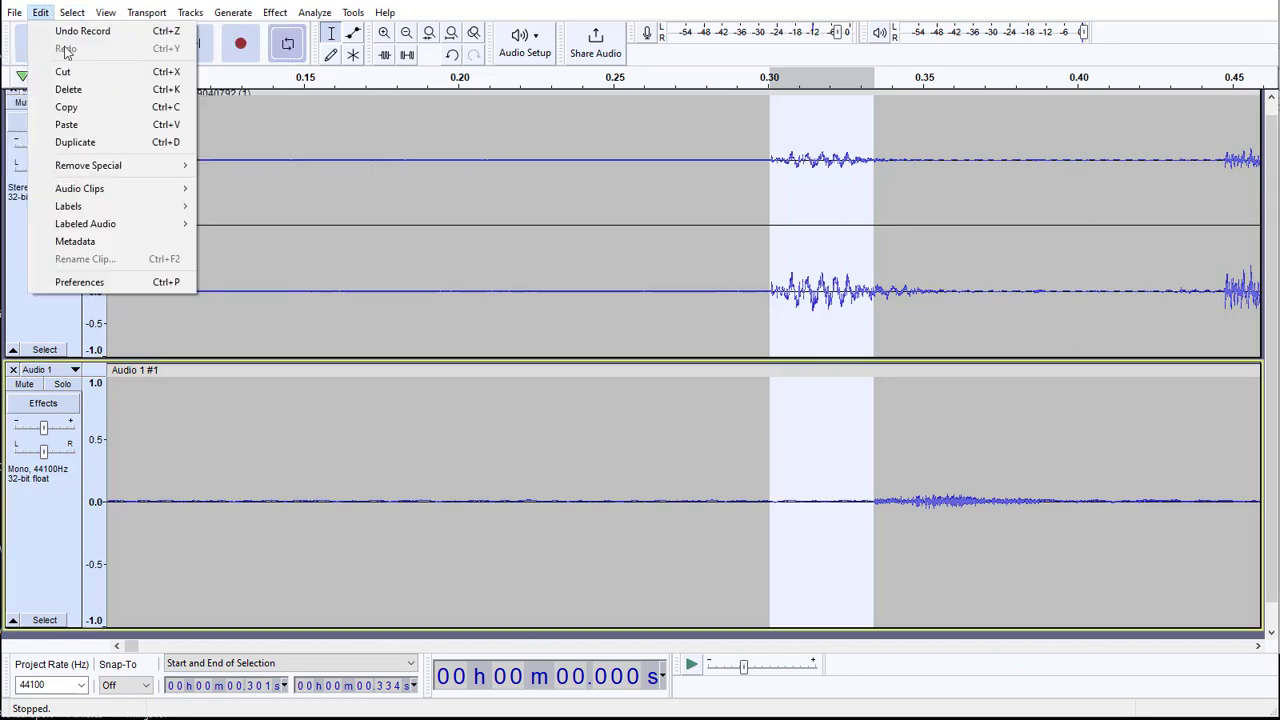
click(95, 284)
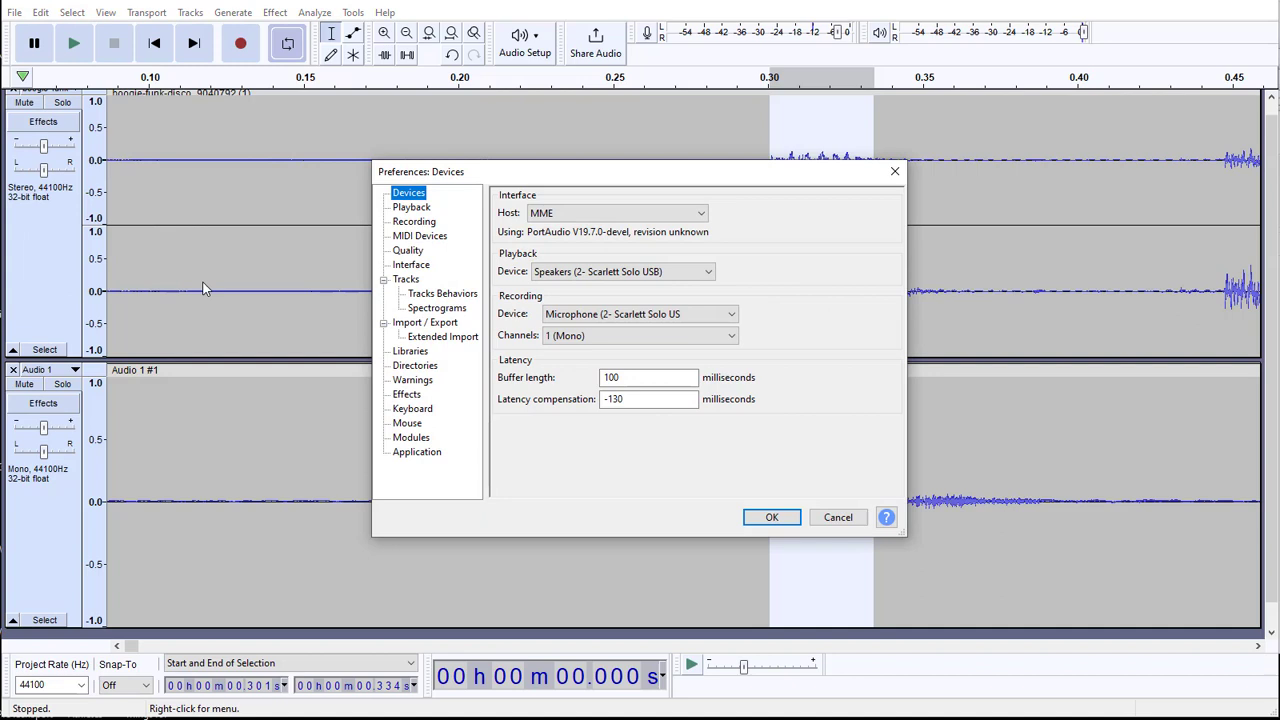
click(610, 400)
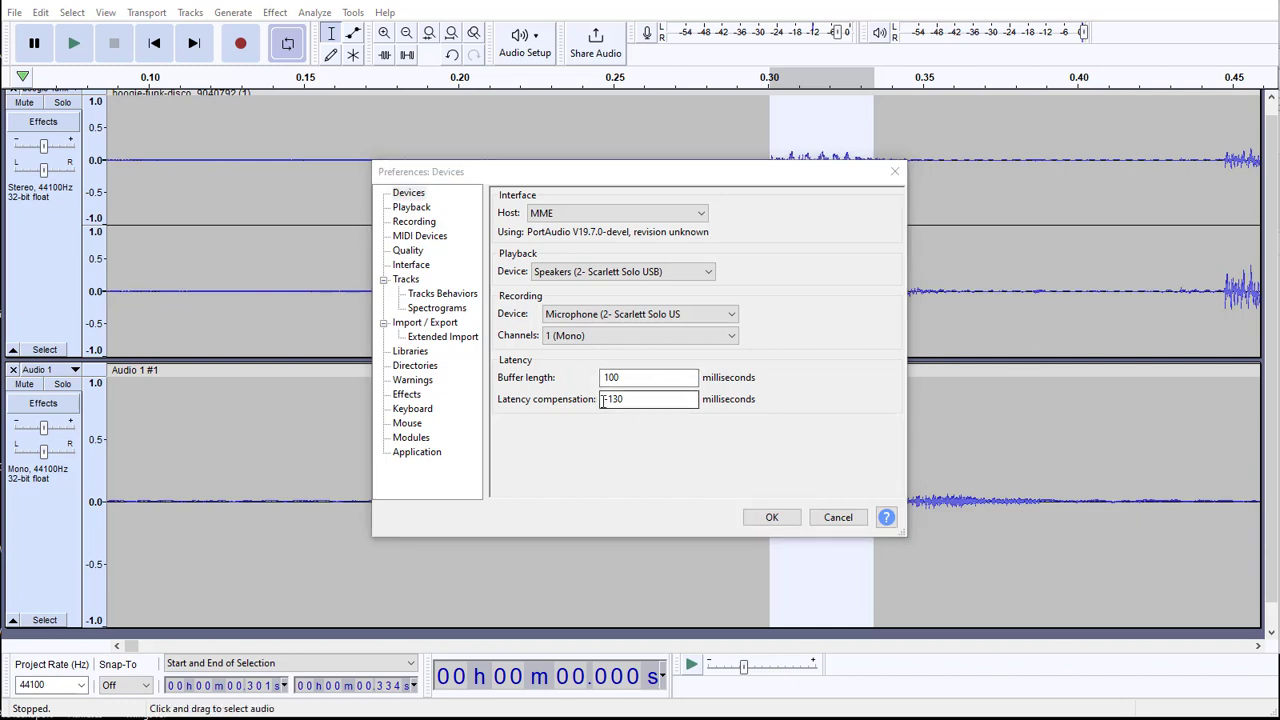
drag(623, 400, 613, 400)
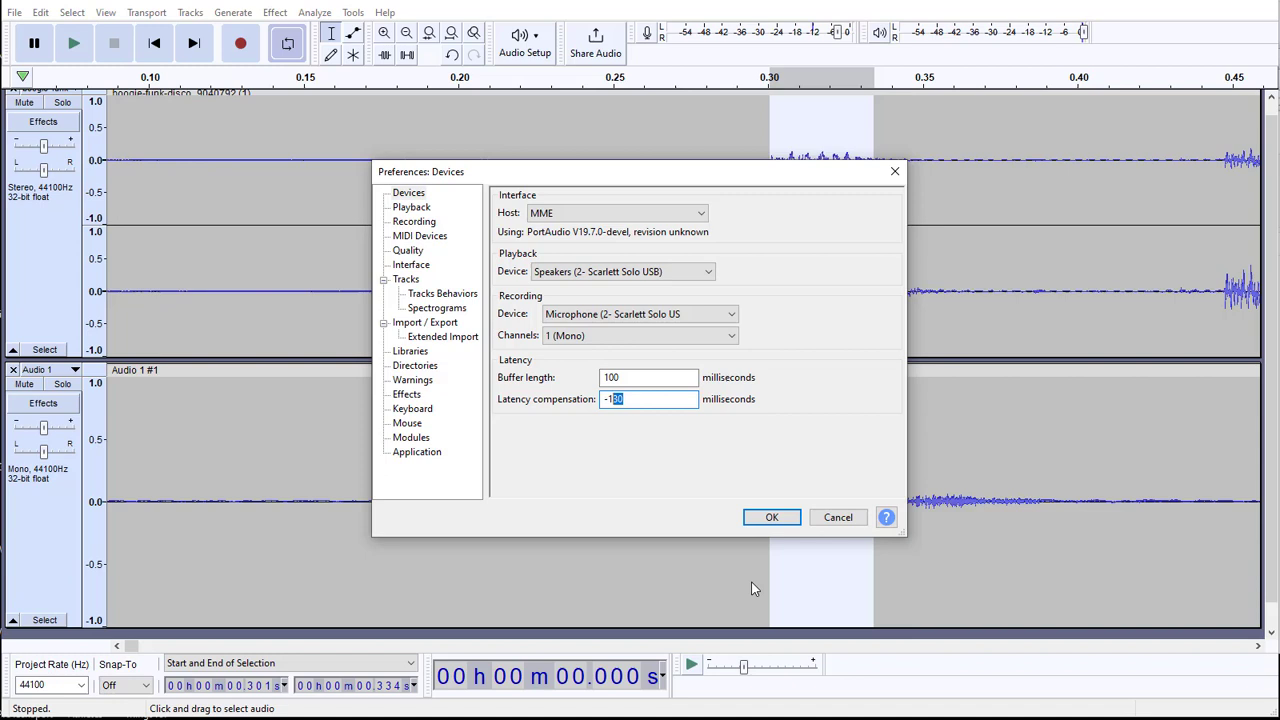
text(63)
click(768, 517)
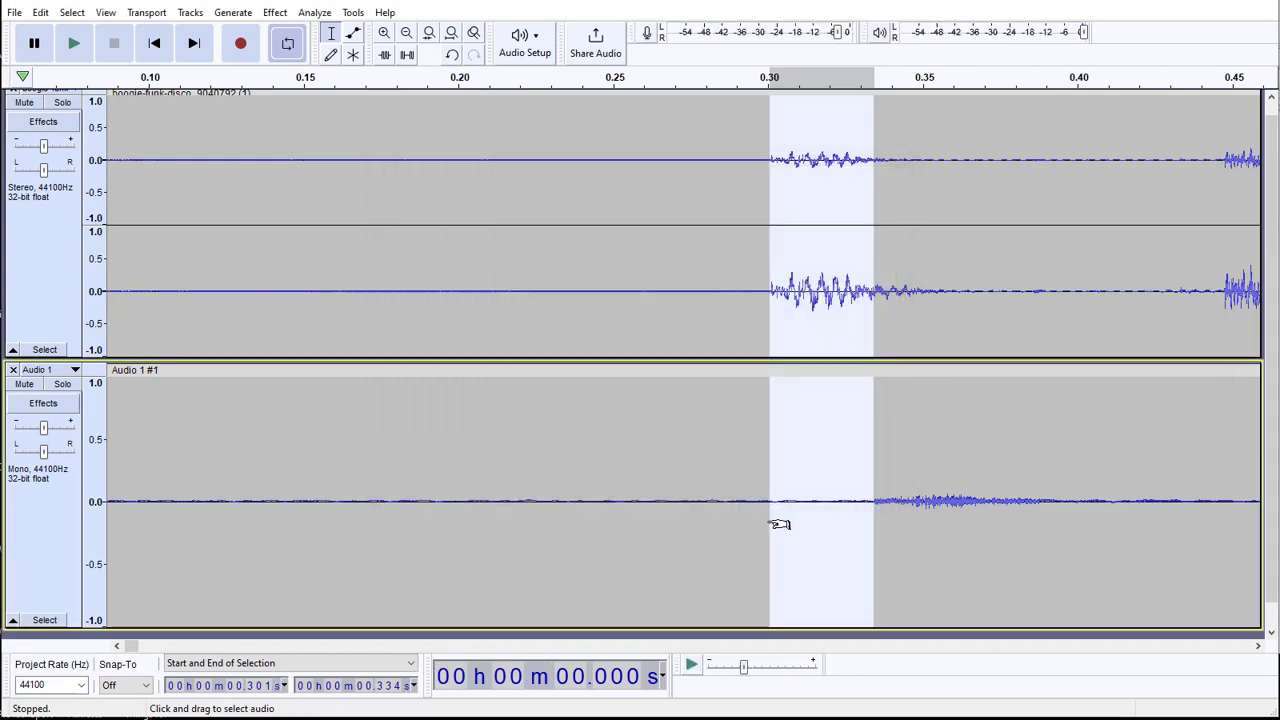
Step: Delete the old Audio 1 track and record a new mono take of about 22 seconds
click(14, 371)
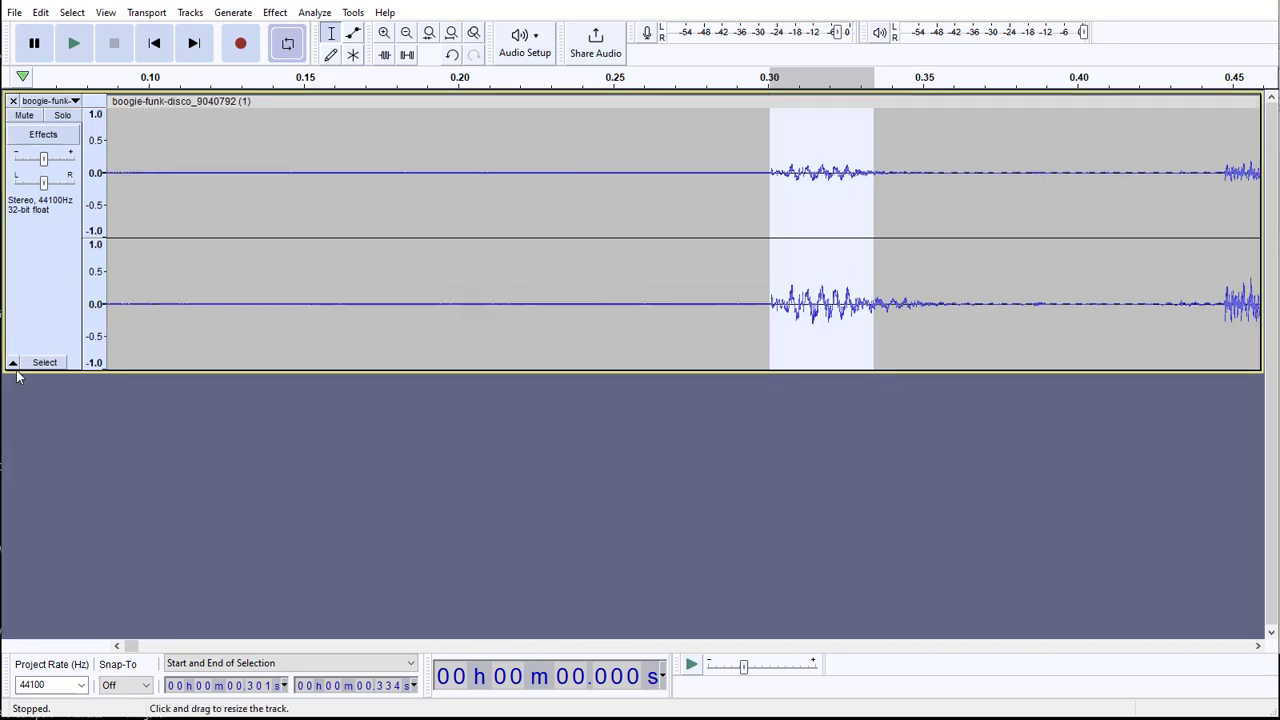
click(241, 45)
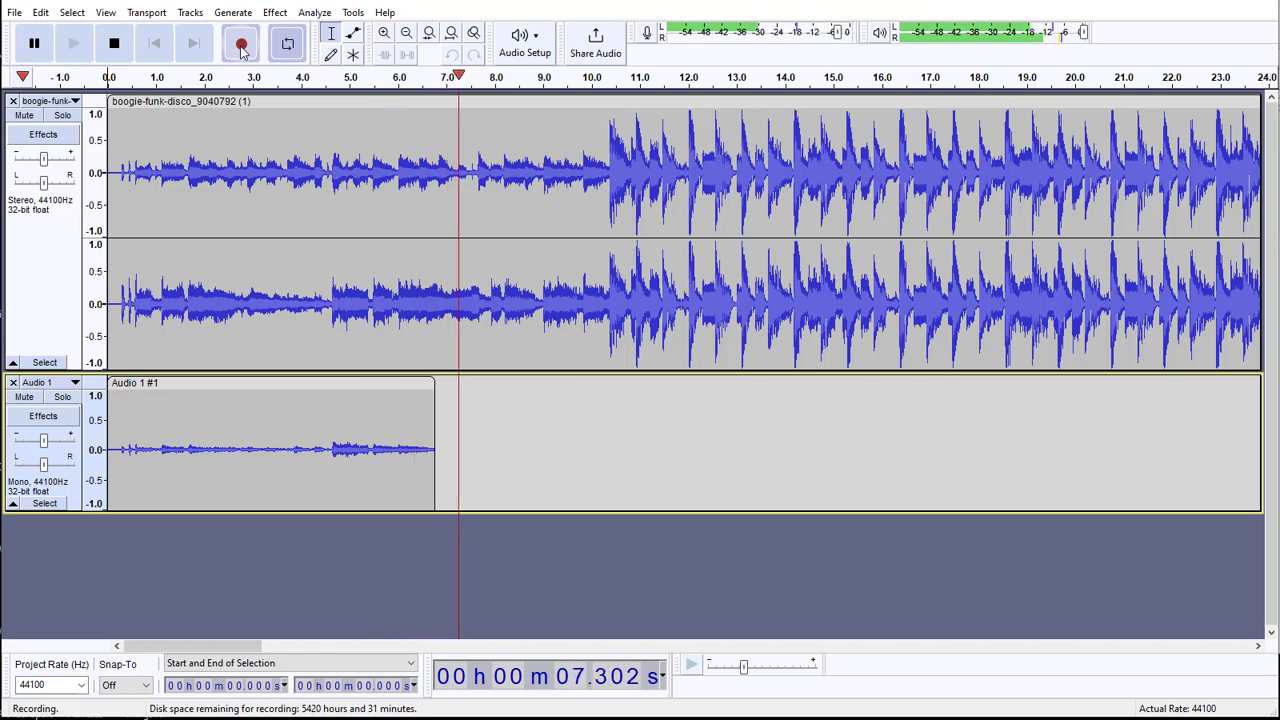
click(113, 55)
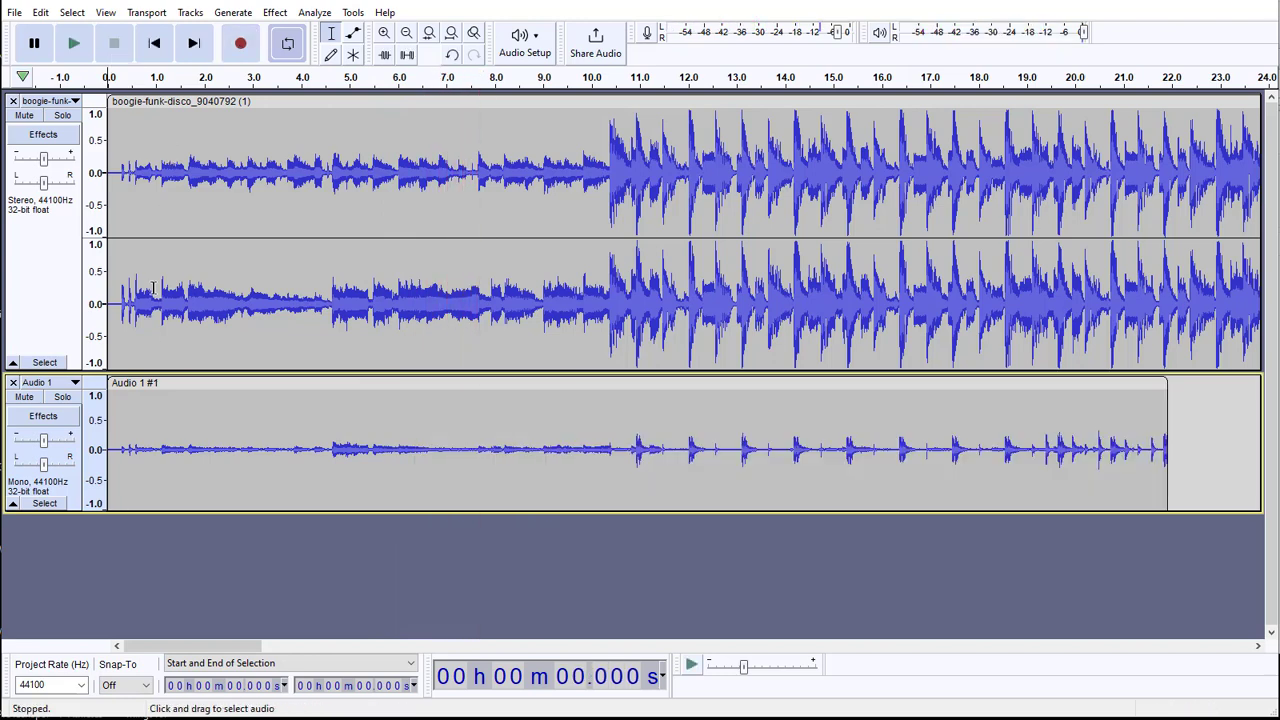
Step: Zoom in twice and play both tracks from the start to confirm the hits align near 0.30 s
click(122, 410)
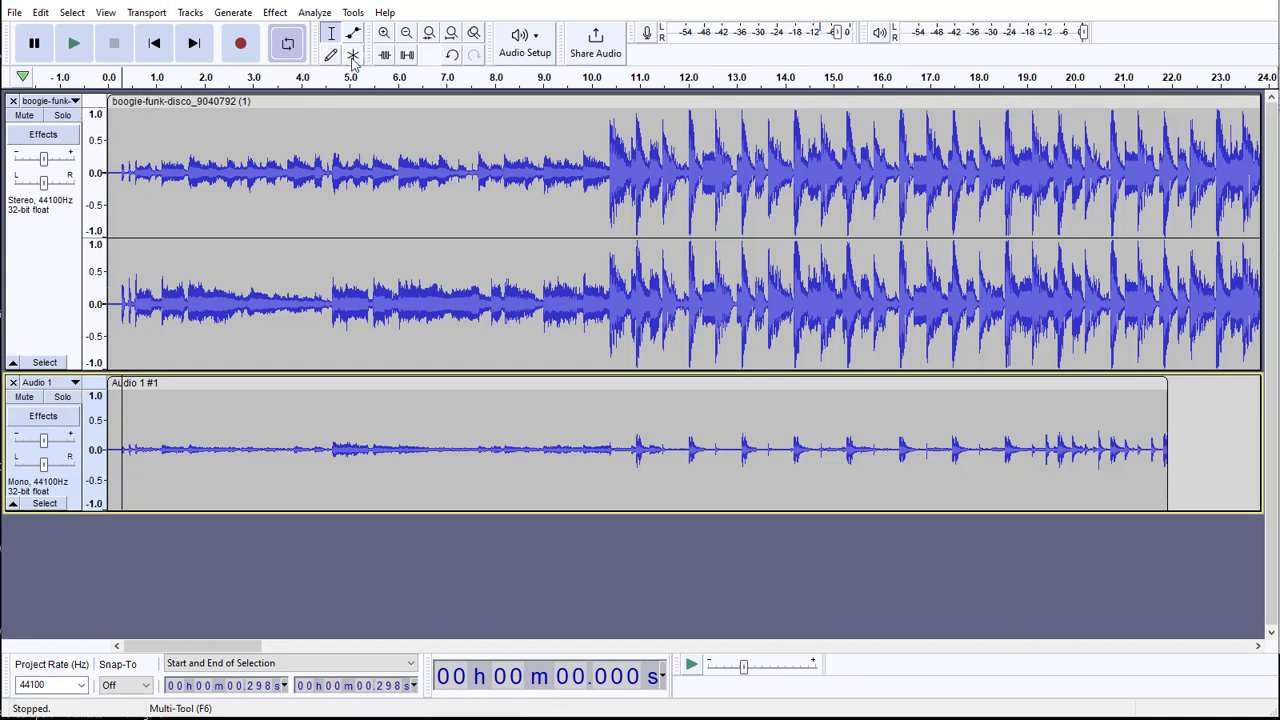
click(384, 33)
click(384, 33)
click(384, 33)
click(384, 33)
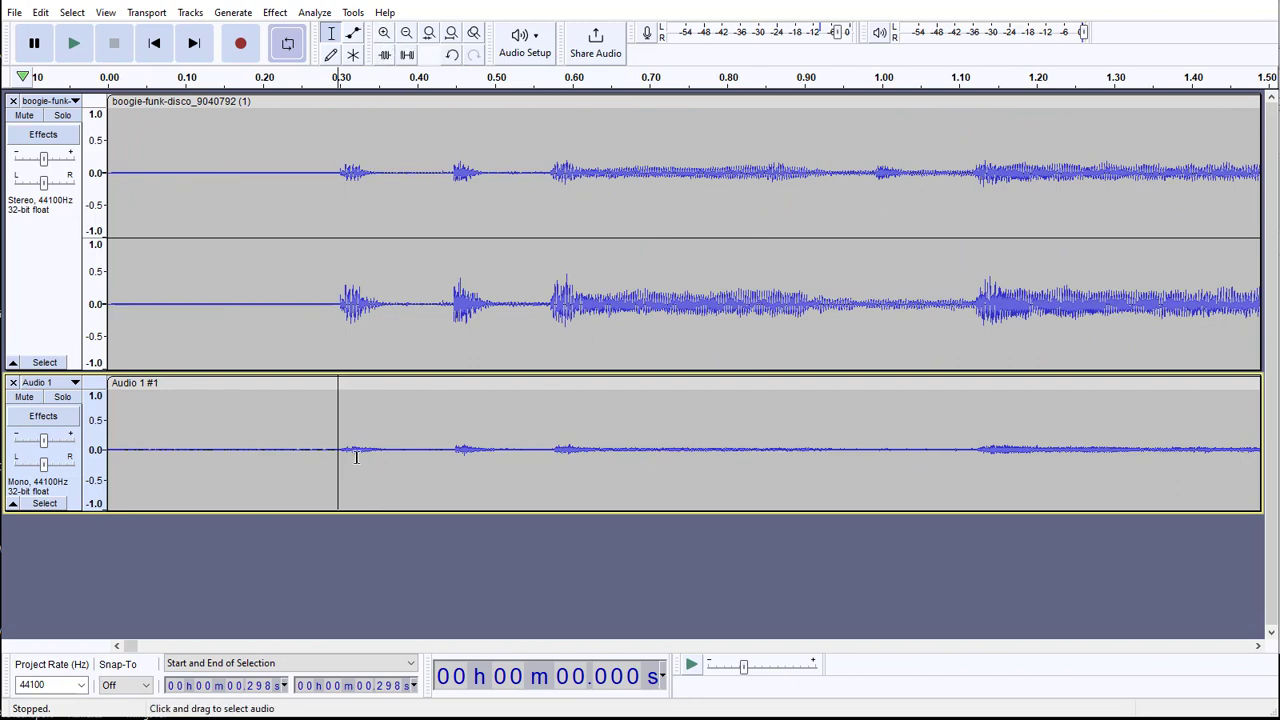
click(155, 44)
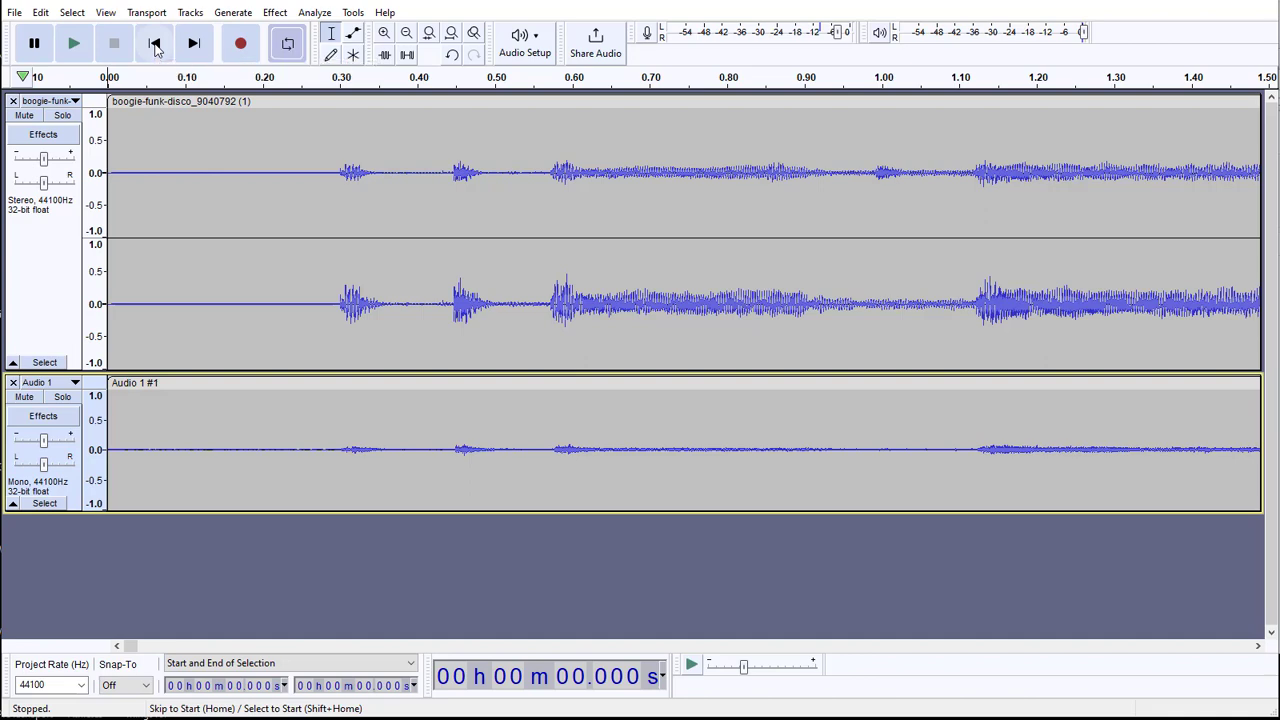
click(83, 52)
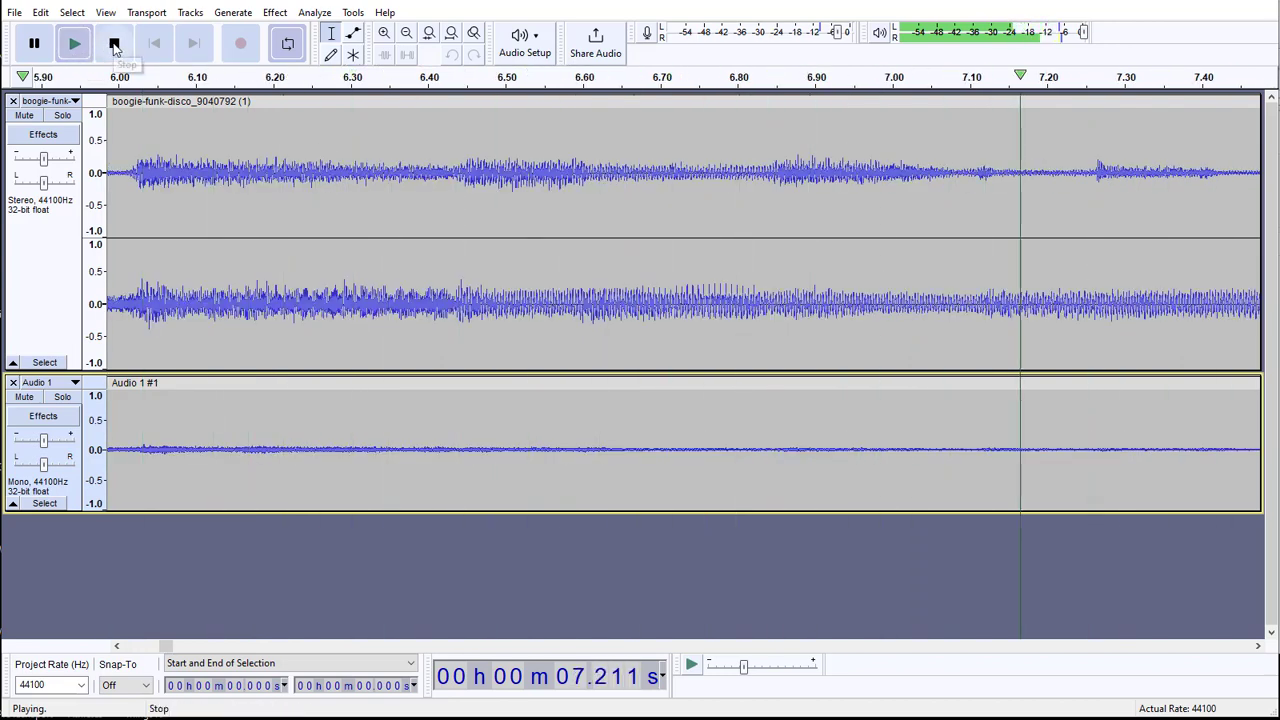
click(114, 45)
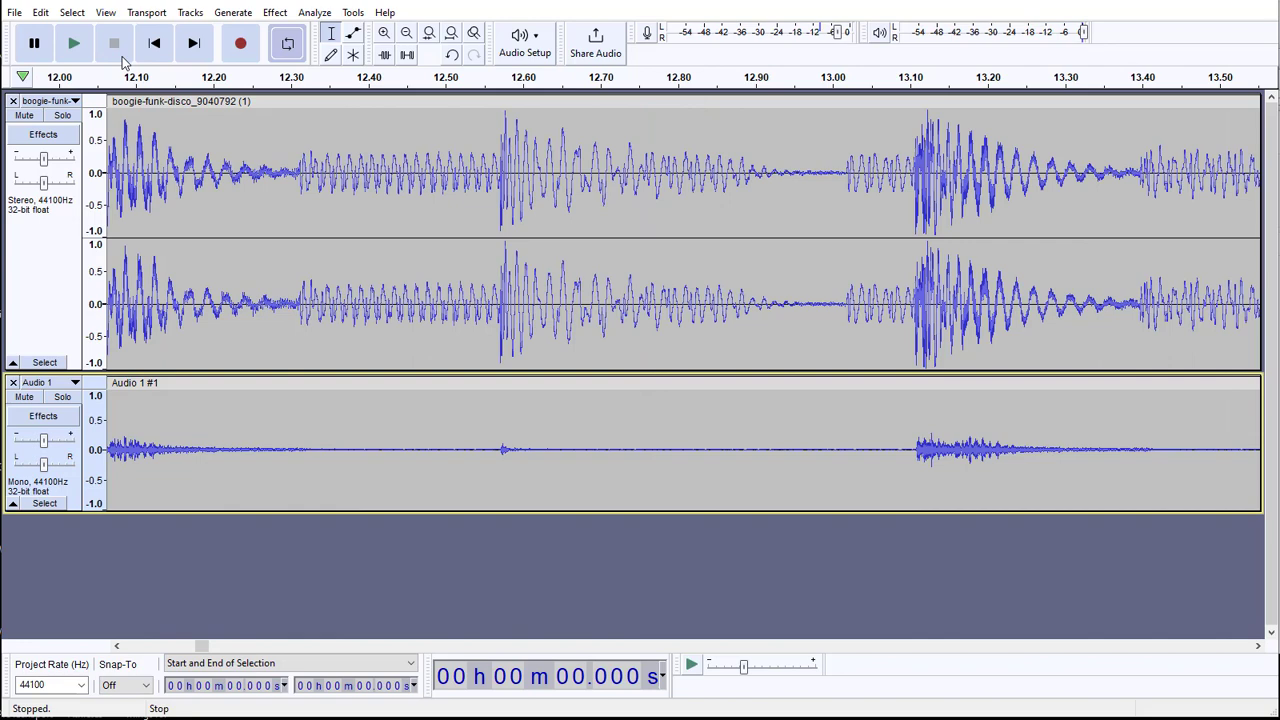